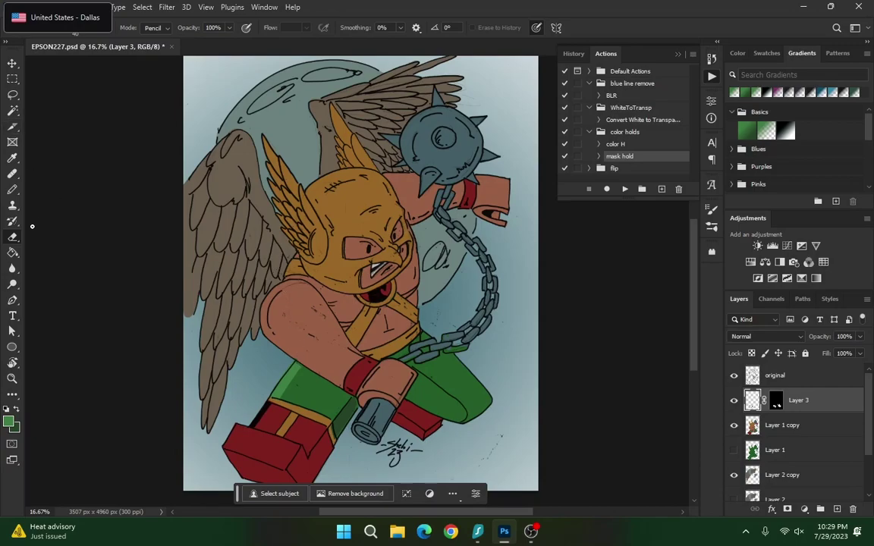
Pencil a light green highlight on the bent knee and fill a lassoed shadow along the underside of that leg with dark green
{"action": "left_click", "coordinate": [12, 188]}
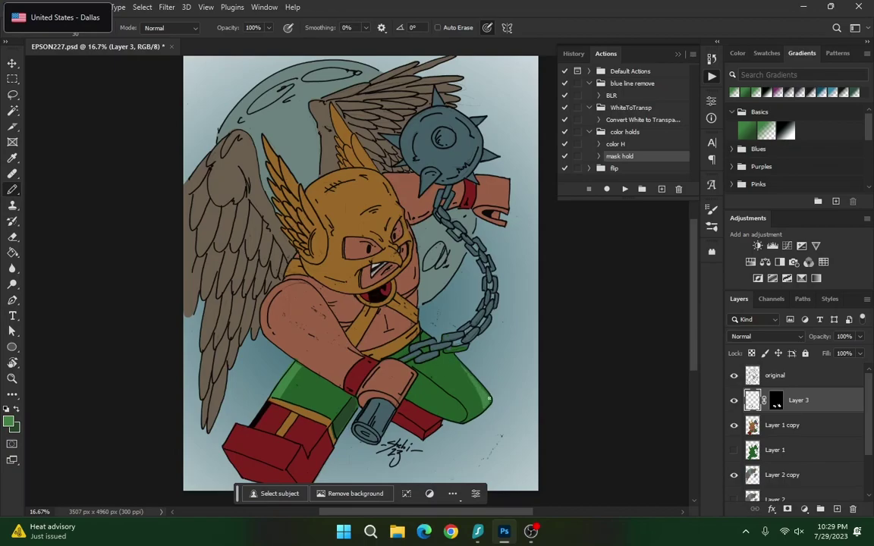
{"action": "left_click", "coordinate": [12, 95]}
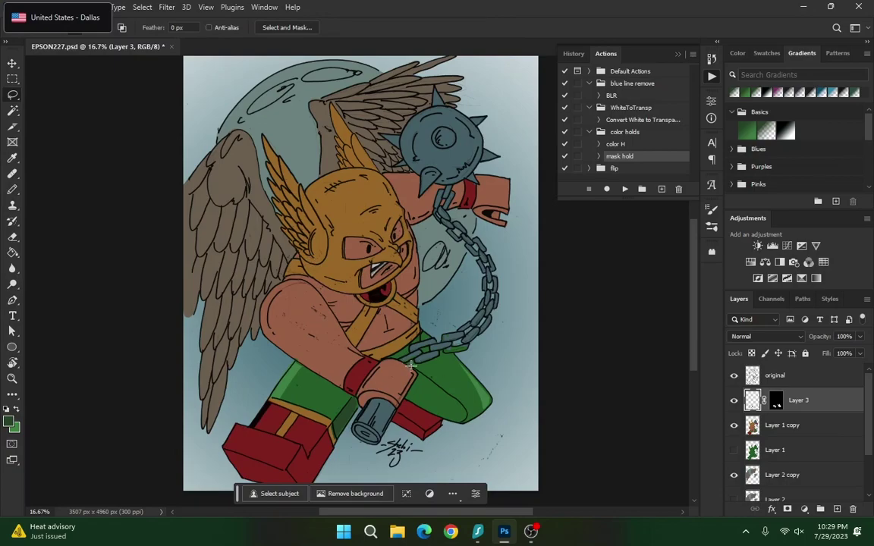
{"action": "mouse_move", "coordinate": [429, 379]}
{"action": "left_mouse_down"}
{"action": "mouse_move", "coordinate": [458, 400]}
{"action": "mouse_move", "coordinate": [465, 419]}
{"action": "mouse_move", "coordinate": [393, 387]}
{"action": "mouse_move", "coordinate": [402, 377]}
{"action": "left_mouse_up"}
{"action": "left_click", "coordinate": [12, 256]}
{"action": "left_click", "coordinate": [415, 385]}
{"action": "left_click", "coordinate": [14, 96]}
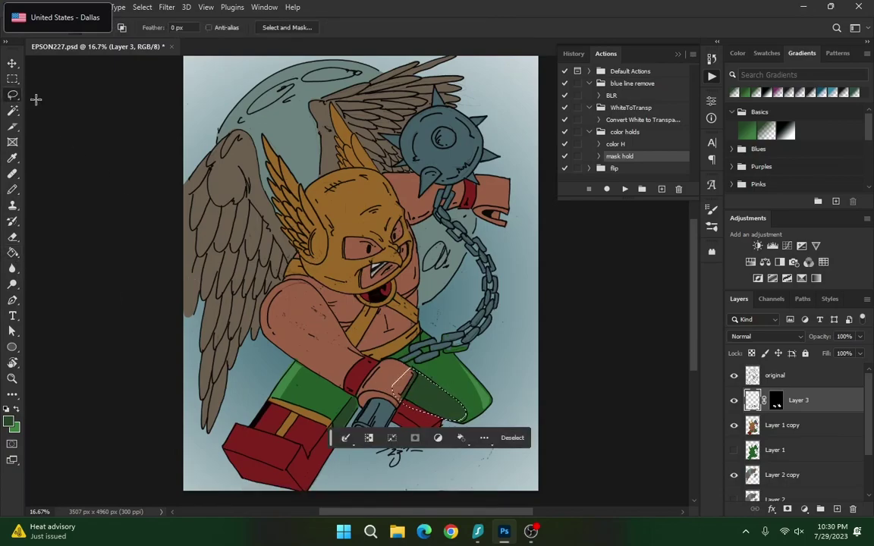
{"action": "left_click", "coordinate": [89, 140]}
Clean up the green shading on both trouser legs using the Eraser and Pencil tools
{"action": "left_click", "coordinate": [12, 236]}
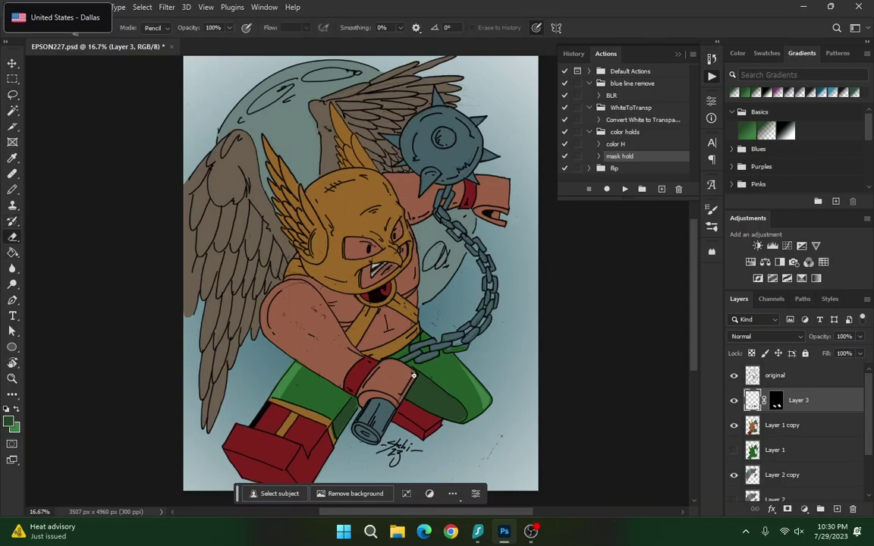
{"action": "key", "text": "b"}
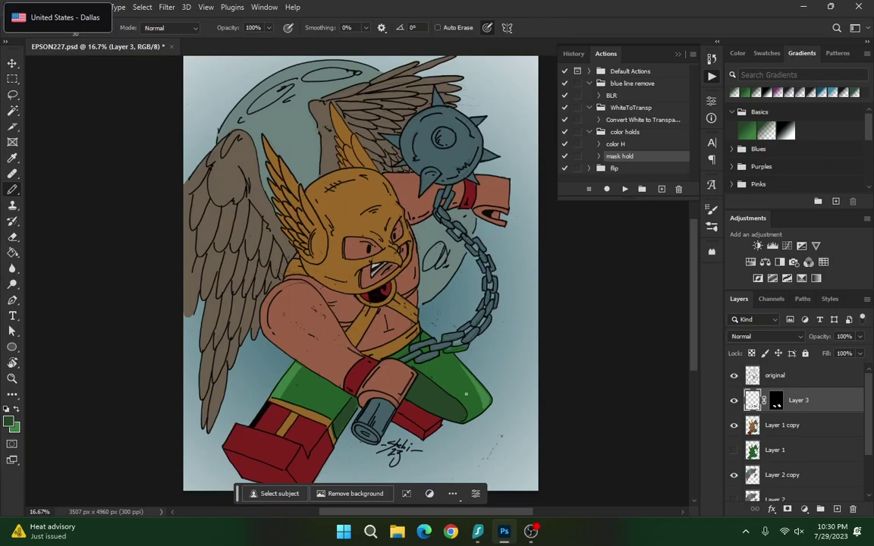
{"action": "key", "text": "e"}
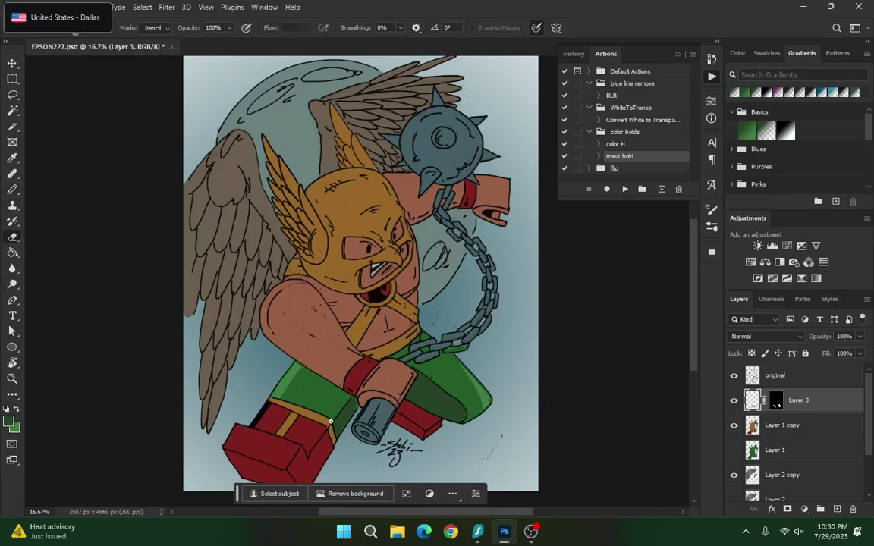
Select the red areas on Layer 1 copy and run the mask hold action to create a masked layer for them
{"action": "left_click", "coordinate": [785, 426]}
{"action": "left_click", "coordinate": [12, 111]}
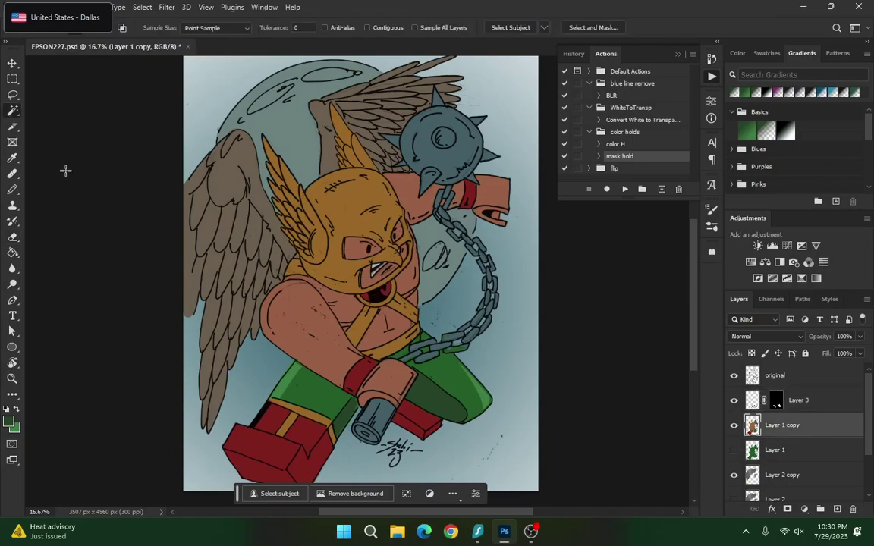
{"action": "left_click", "coordinate": [306, 443]}
{"action": "left_click", "coordinate": [624, 189]}
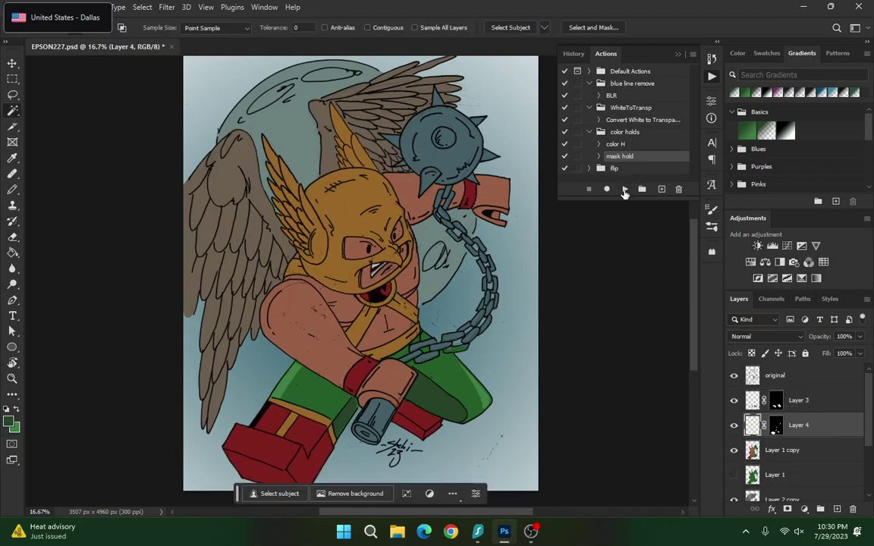
Choose a darker red based on the boot colour and fill a lassoed shadow on the front boot, refining it with the Pencil
{"action": "left_click", "coordinate": [9, 421]}
{"action": "left_click", "coordinate": [267, 443]}
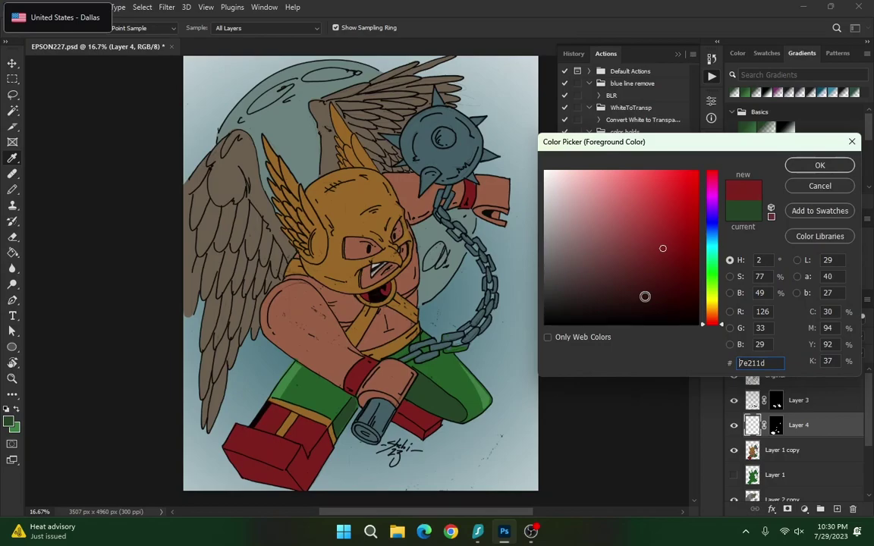
{"action": "key", "text": "Return"}
{"action": "key", "text": "l"}
{"action": "mouse_move", "coordinate": [219, 454]}
{"action": "left_mouse_down"}
{"action": "mouse_move", "coordinate": [226, 486]}
{"action": "mouse_move", "coordinate": [312, 492]}
{"action": "mouse_move", "coordinate": [333, 458]}
{"action": "mouse_move", "coordinate": [328, 431]}
{"action": "mouse_move", "coordinate": [304, 464]}
{"action": "mouse_move", "coordinate": [309, 457]}
{"action": "mouse_move", "coordinate": [230, 452]}
{"action": "left_mouse_up"}
{"action": "key", "text": "g"}
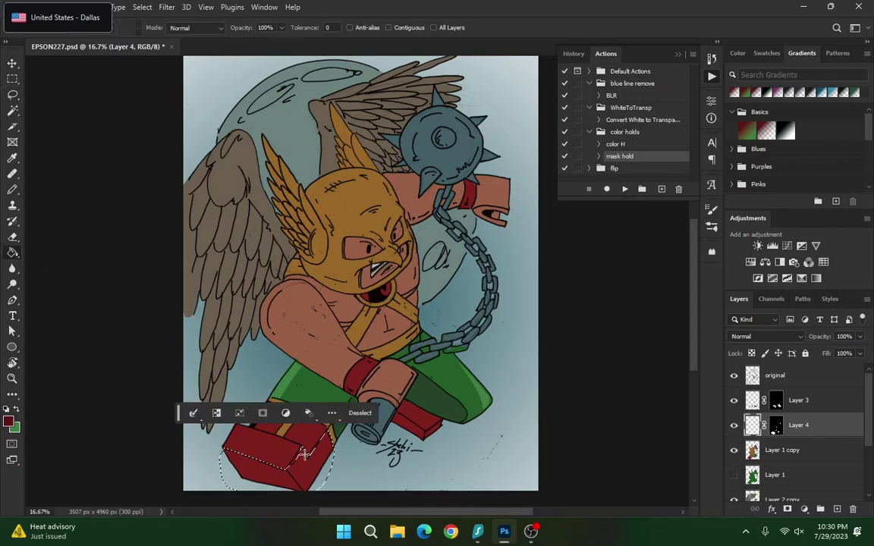
{"action": "key", "text": "ctrl+d"}
{"action": "left_click", "coordinate": [16, 189]}
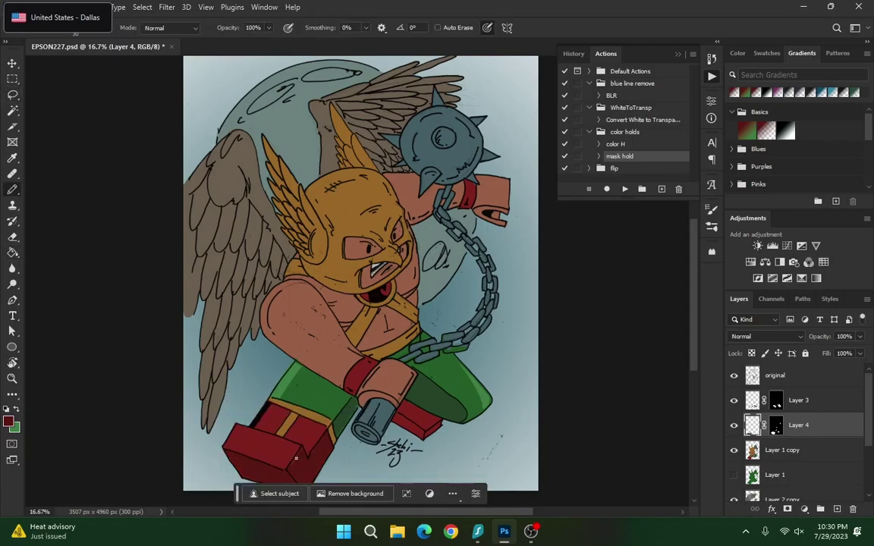
Fill a lassoed shadow on the underside of the rear boot with dark red, clear the selection and touch up with the Pencil
{"action": "key", "text": "l"}
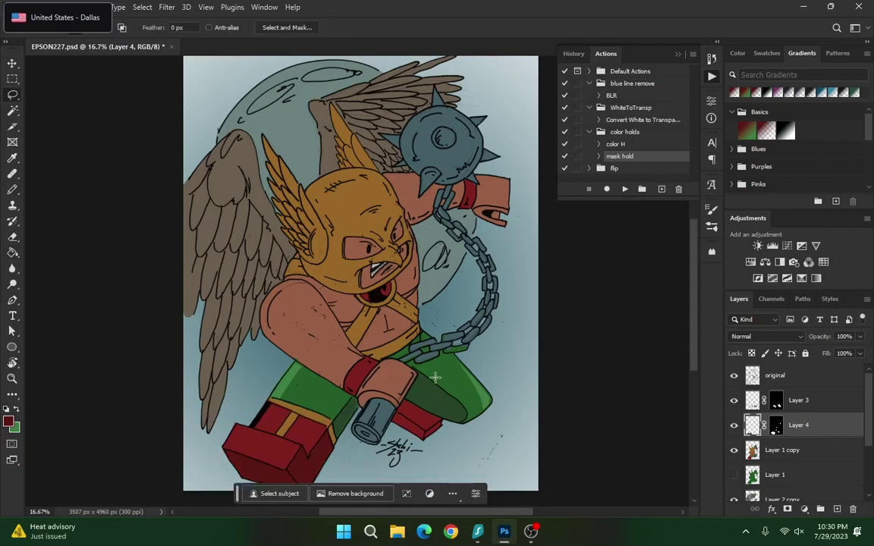
{"action": "mouse_move", "coordinate": [391, 410]}
{"action": "left_mouse_down"}
{"action": "mouse_move", "coordinate": [420, 448]}
{"action": "mouse_move", "coordinate": [391, 411]}
{"action": "left_mouse_up"}
{"action": "key", "text": "g"}
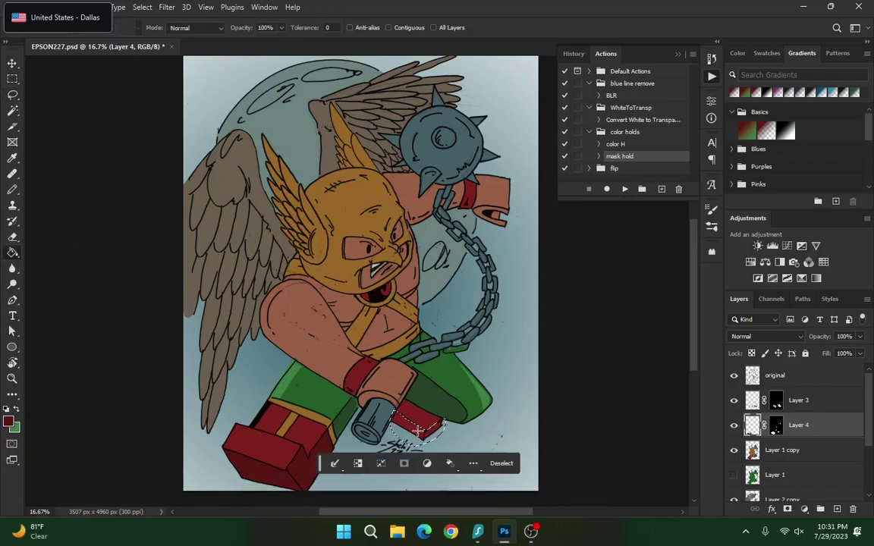
{"action": "left_click", "coordinate": [13, 95]}
{"action": "left_click", "coordinate": [118, 132]}
{"action": "left_click", "coordinate": [13, 190]}
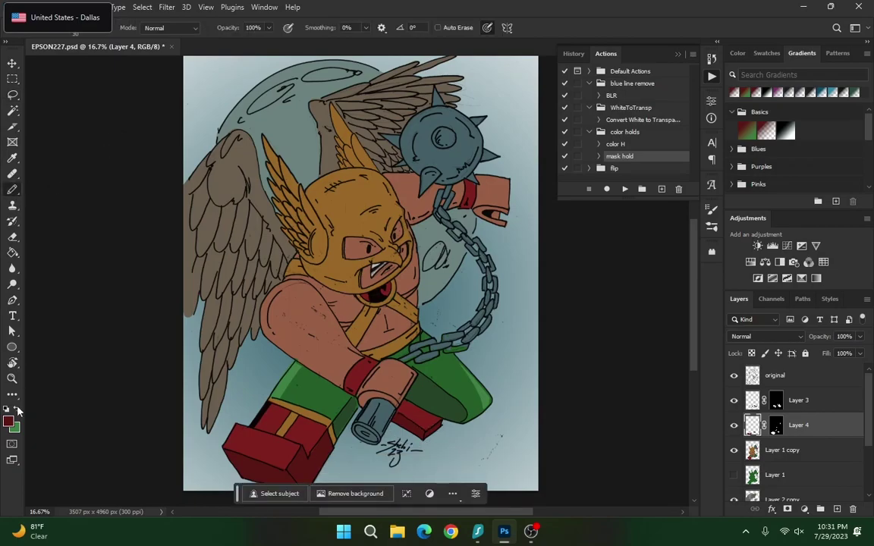
Choose a lighter red and pencil highlights on the boots and wristbands
{"action": "left_click", "coordinate": [9, 421]}
{"action": "left_click_drag", "start_coordinate": [662, 248], "coordinate": [651, 231]}
{"action": "left_click", "coordinate": [817, 166]}
{"action": "key", "text": "b"}
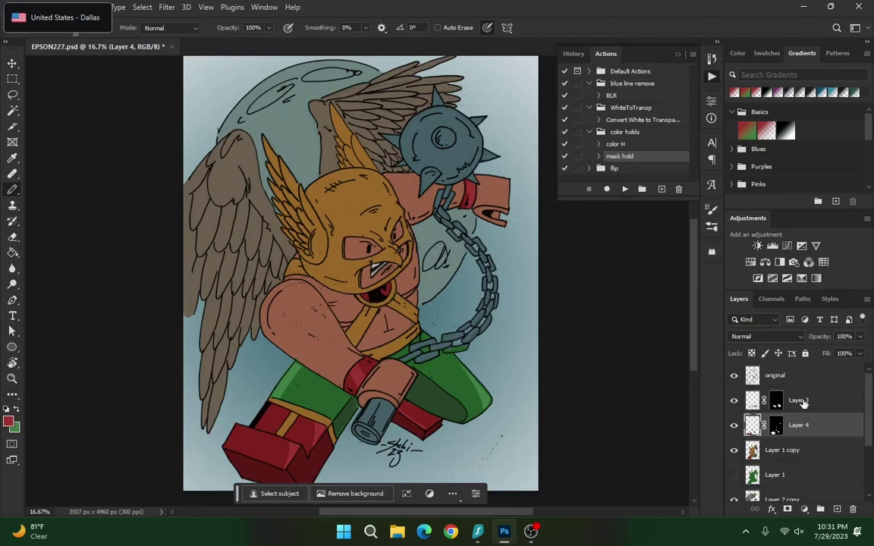
Merge Layer 3 and Layer 4 into a single layer without masks
{"action": "right_click", "coordinate": [778, 400]}
{"action": "left_click", "coordinate": [709, 362]}
{"action": "left_click", "coordinate": [388, 209]}
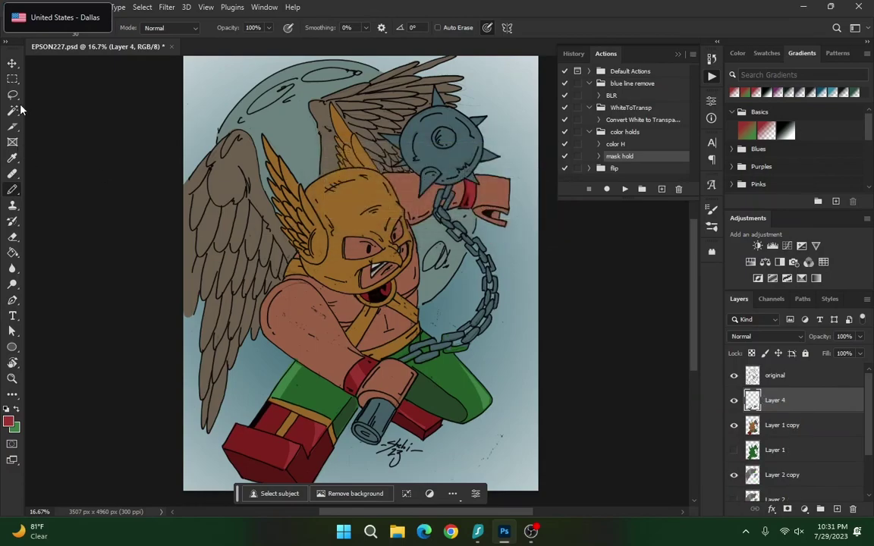
Select the gold areas on Layer 1 copy and create a masked layer for shading them
{"action": "key", "text": "w"}
{"action": "left_click", "coordinate": [781, 425]}
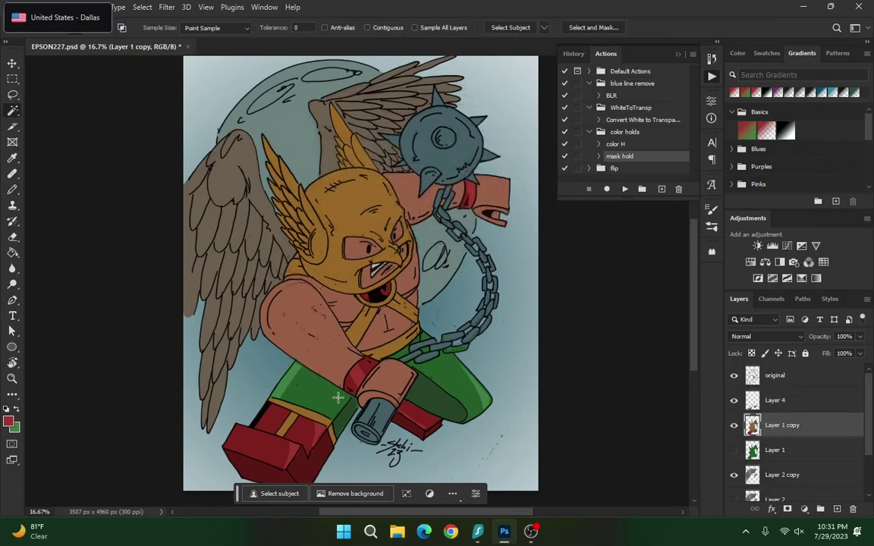
{"action": "left_click", "coordinate": [329, 422]}
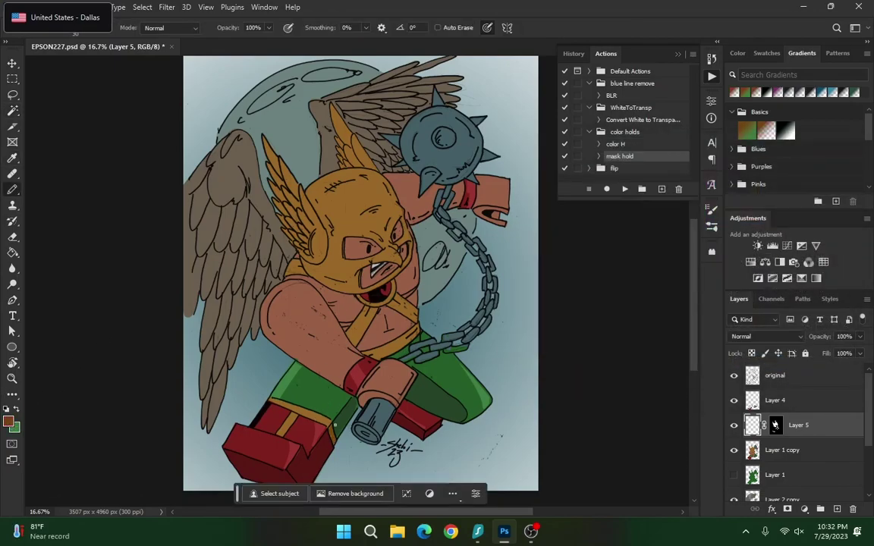
Pencil brown shadows along the chest harness and brush a soft brown shadow over the top of the helmet
{"action": "left_click_drag", "start_coordinate": [417, 332], "coordinate": [372, 365]}
{"action": "left_click_drag", "start_coordinate": [367, 306], "coordinate": [354, 328]}
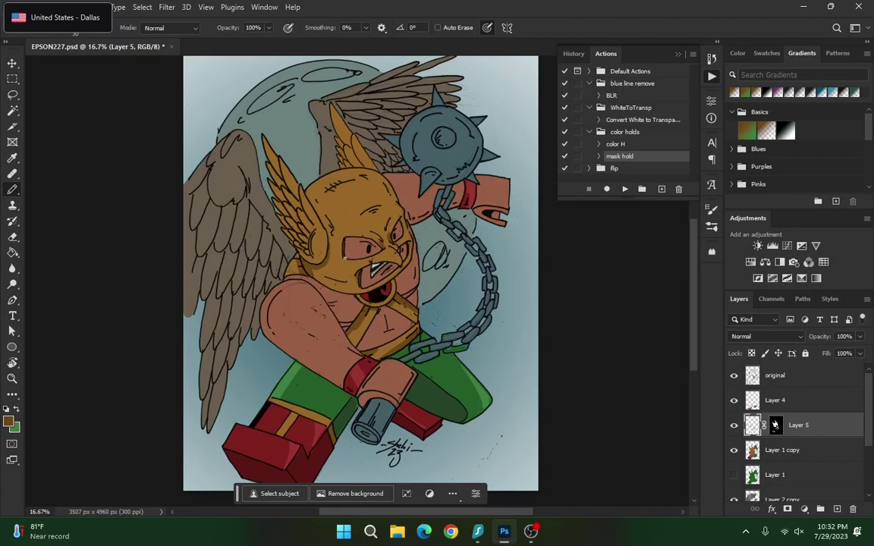
{"action": "right_click", "coordinate": [11, 191]}
{"action": "left_click", "coordinate": [57, 189]}
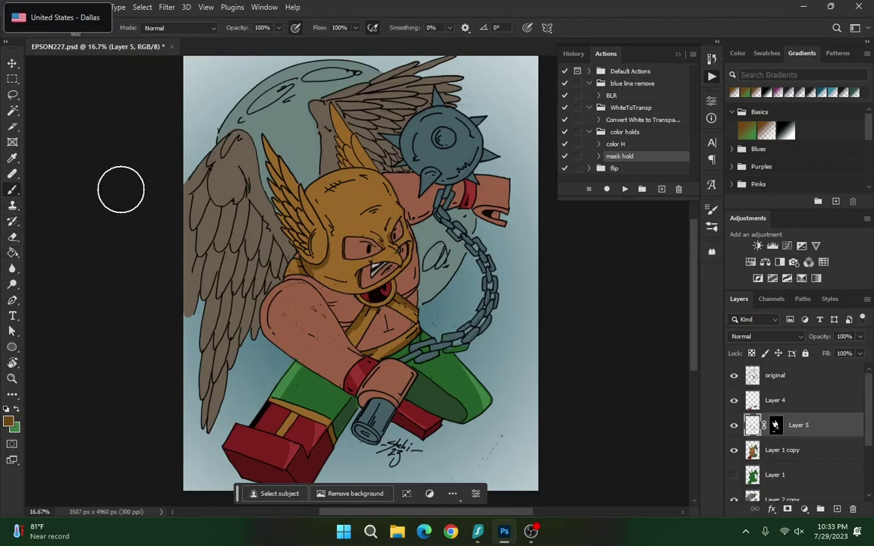
{"action": "mouse_move", "coordinate": [342, 193]}
{"action": "left_mouse_down"}
{"action": "mouse_move", "coordinate": [347, 220]}
{"action": "mouse_move", "coordinate": [323, 160]}
{"action": "left_mouse_up"}
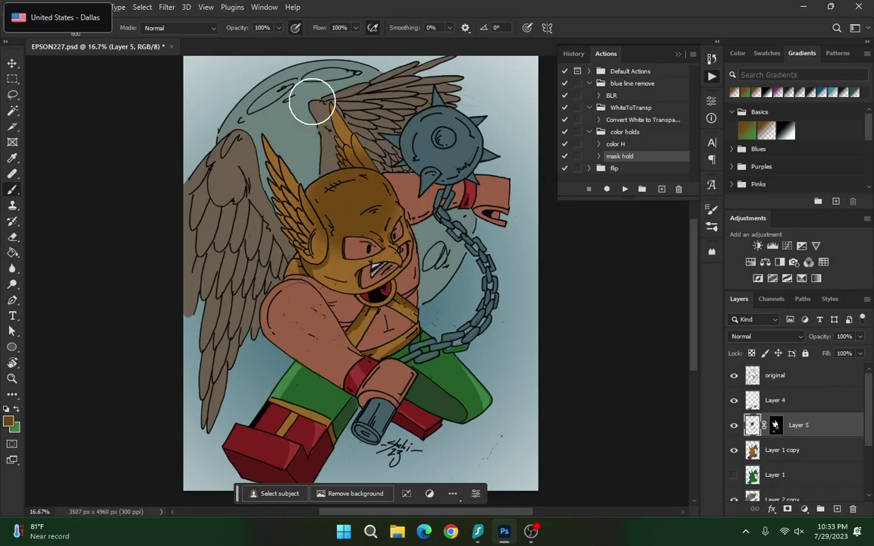
Sample a lighter gold from the helmet and pencil highlights on its wings and ear piece
{"action": "left_click", "coordinate": [8, 422]}
{"action": "left_click", "coordinate": [312, 255]}
{"action": "left_click", "coordinate": [819, 164]}
{"action": "right_click", "coordinate": [12, 188]}
{"action": "left_click", "coordinate": [44, 199]}
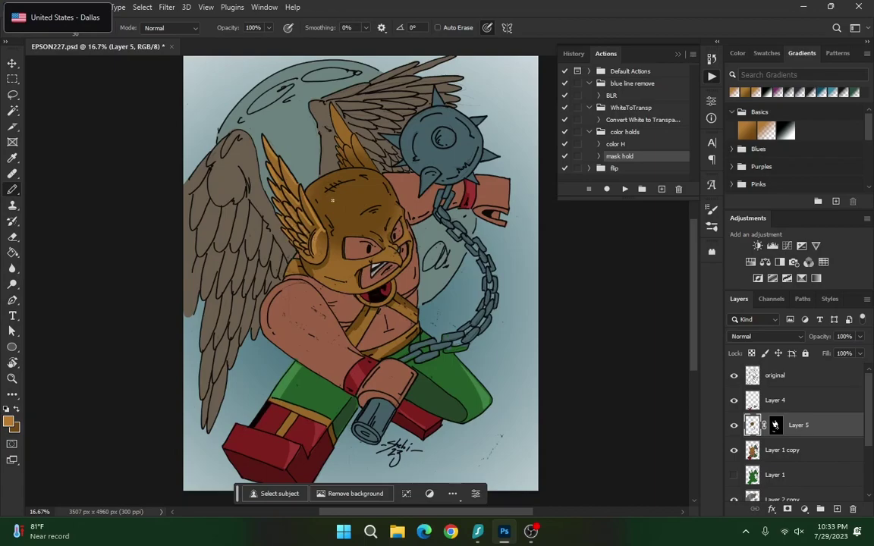
Brush lighter gold softly over the helmet's dome and pencil gold highlights on the helmet and harness
{"action": "right_click", "coordinate": [13, 189]}
{"action": "left_click", "coordinate": [53, 169]}
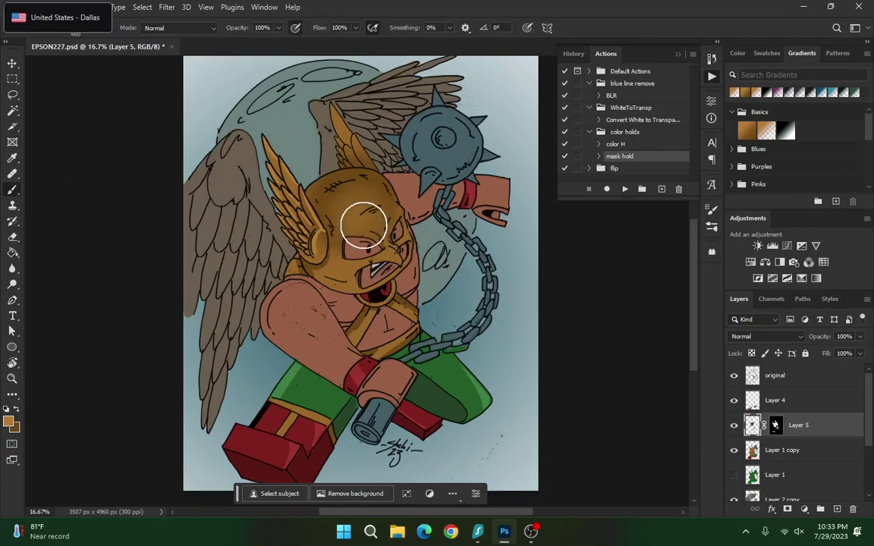
{"action": "right_click", "coordinate": [12, 195]}
{"action": "left_click", "coordinate": [53, 181]}
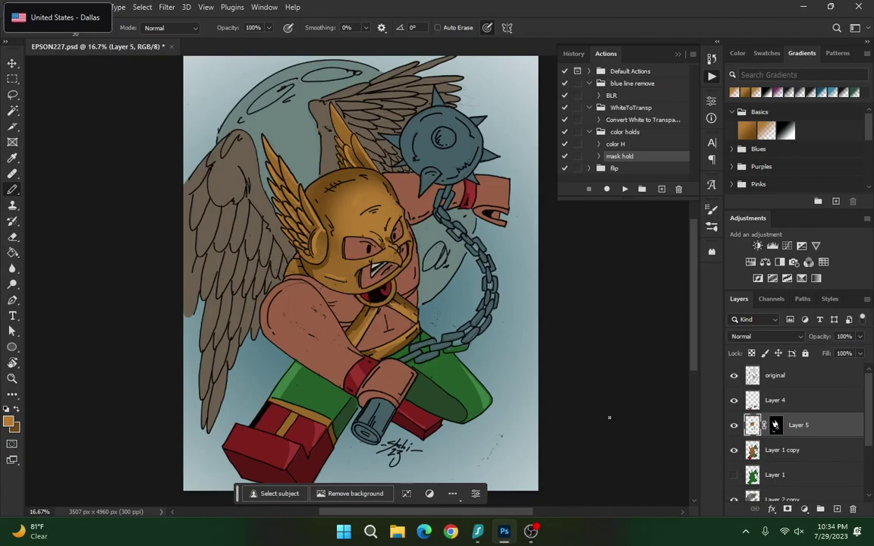
Merge Layer 5 with Layer 4 into a single layer without a mask
{"action": "right_click", "coordinate": [796, 425]}
{"action": "left_click", "coordinate": [741, 448]}
{"action": "key", "text": "Return"}
Select the skin areas on Layer 1 copy and run the mask hold action to create a masked layer for them
{"action": "left_click", "coordinate": [12, 112]}
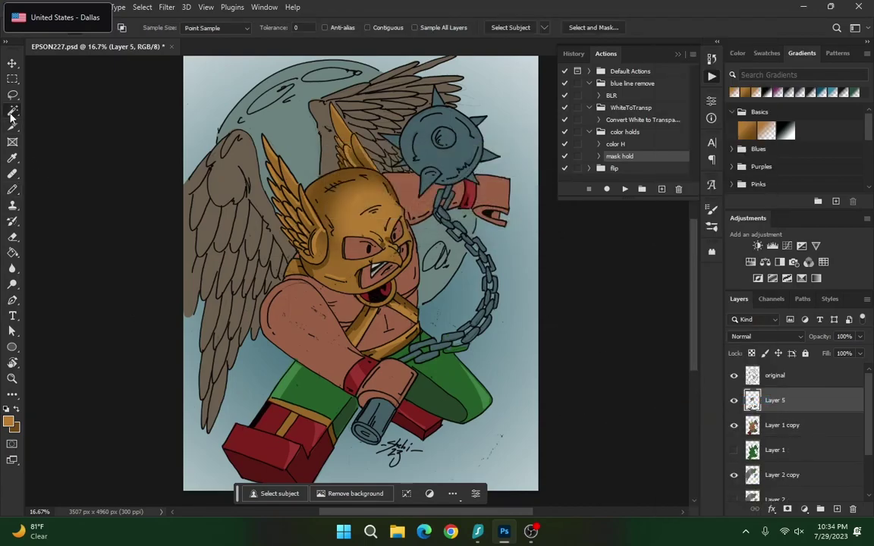
{"action": "left_click", "coordinate": [781, 424]}
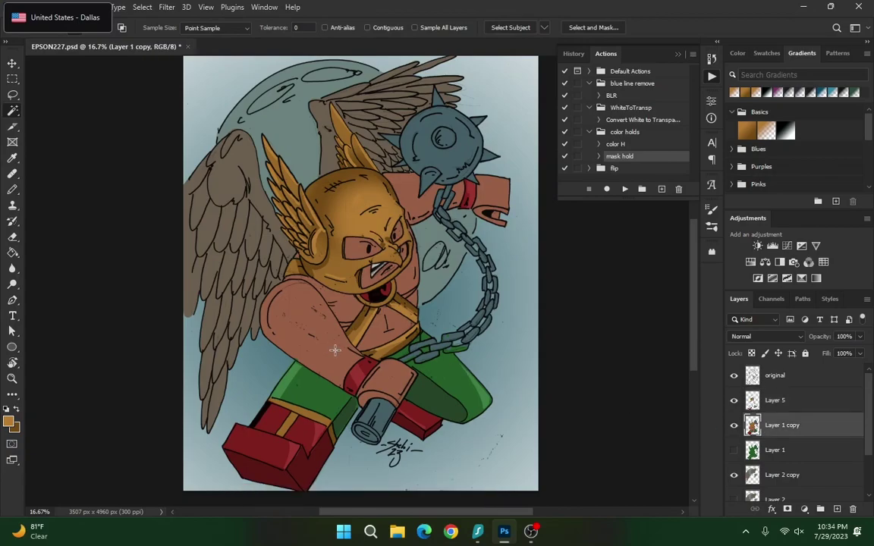
{"action": "left_click", "coordinate": [335, 349]}
{"action": "left_click", "coordinate": [624, 190]}
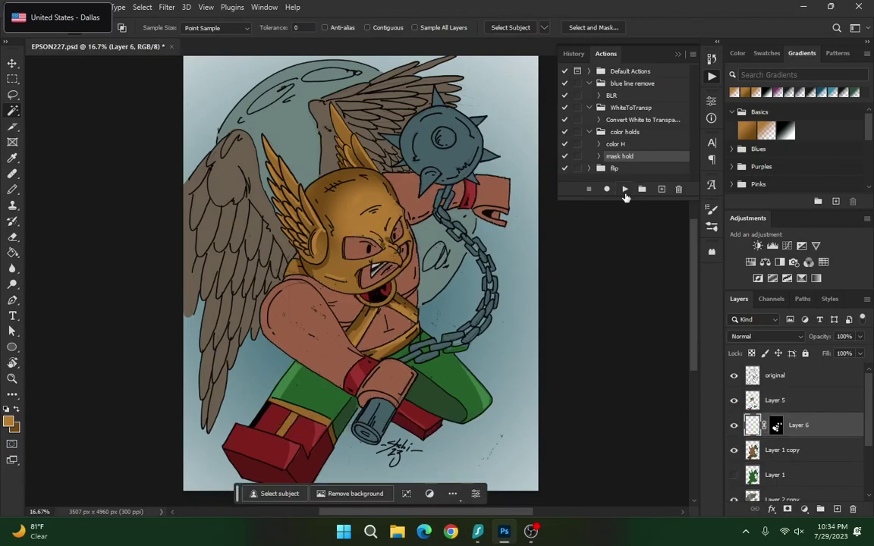
Choose a darker skin brown and fill a lassoed shadow along the shoulder and underside of the forward arm
{"action": "left_click", "coordinate": [8, 422]}
{"action": "left_click", "coordinate": [626, 232]}
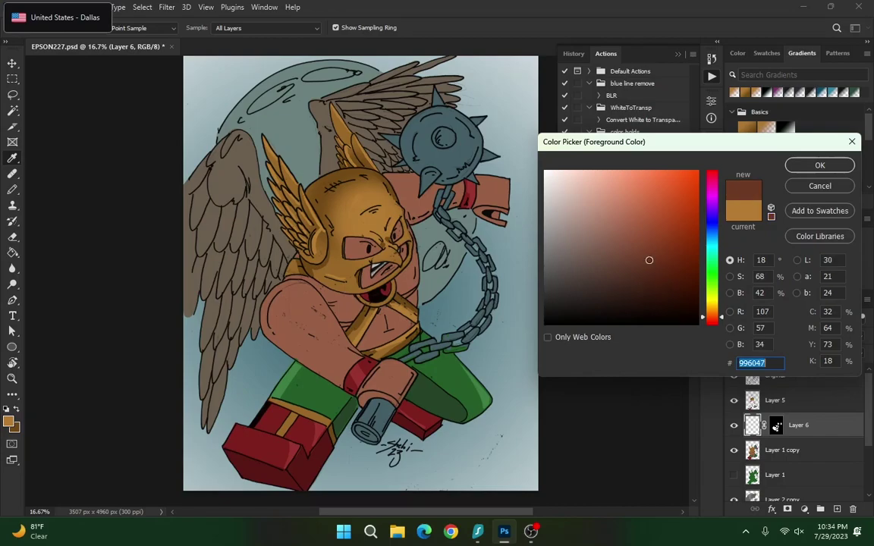
{"action": "left_click", "coordinate": [818, 165]}
{"action": "left_click", "coordinate": [13, 93]}
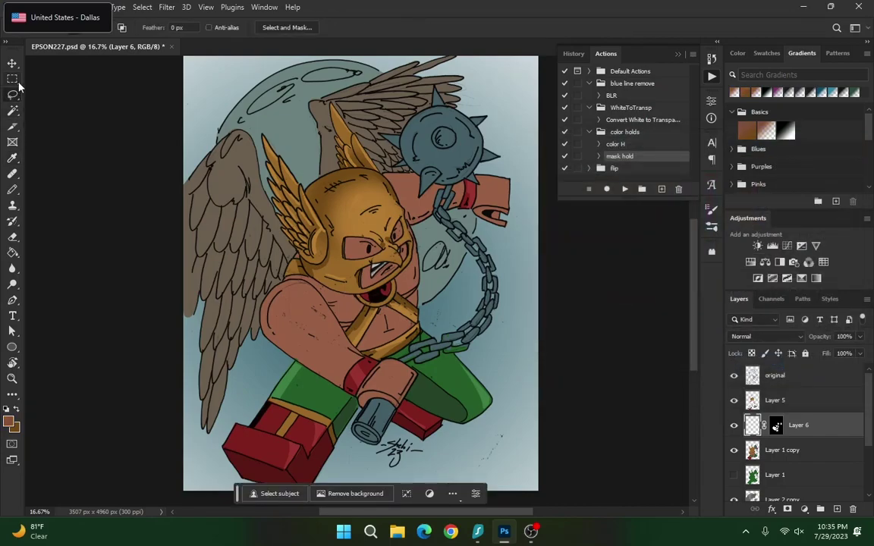
{"action": "mouse_move", "coordinate": [248, 310]}
{"action": "left_mouse_down"}
{"action": "mouse_move", "coordinate": [302, 380]}
{"action": "mouse_move", "coordinate": [351, 383]}
{"action": "mouse_move", "coordinate": [273, 292]}
{"action": "mouse_move", "coordinate": [251, 300]}
{"action": "mouse_move", "coordinate": [248, 311]}
{"action": "left_mouse_up"}
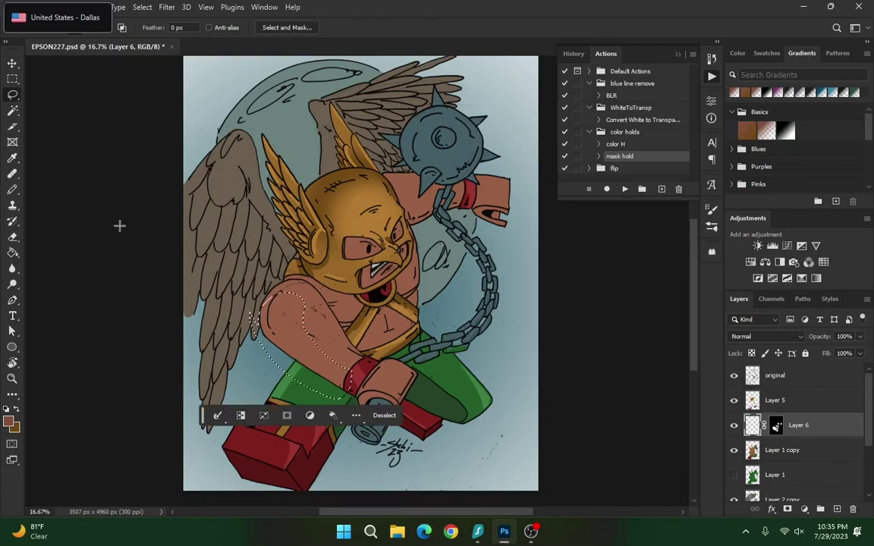
{"action": "left_click", "coordinate": [12, 253]}
{"action": "left_click", "coordinate": [292, 315]}
{"action": "left_click", "coordinate": [12, 95]}
{"action": "left_click", "coordinate": [85, 123]}
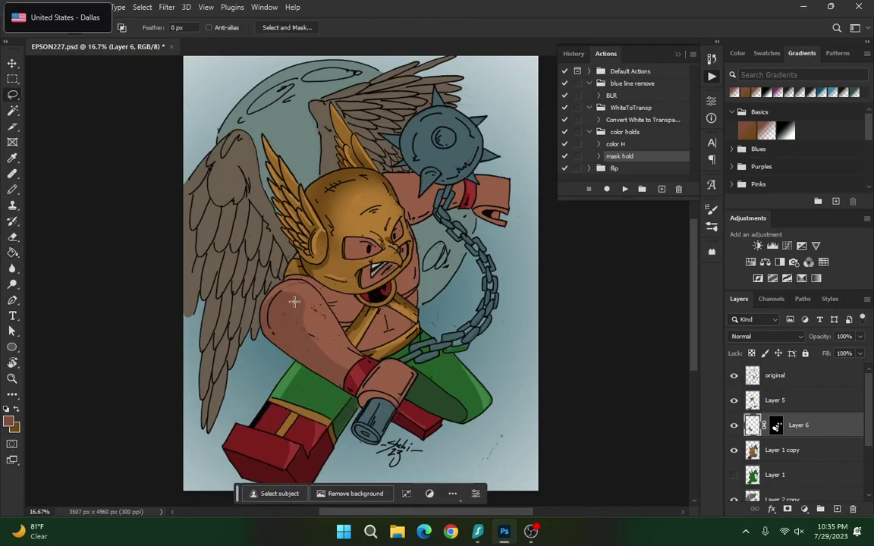
Refine the shadow on the forward shoulder and pencil further shadows on the skin
{"action": "mouse_move", "coordinate": [289, 305]}
{"action": "left_mouse_down"}
{"action": "mouse_move", "coordinate": [296, 252]}
{"action": "mouse_move", "coordinate": [265, 288]}
{"action": "left_mouse_up"}
{"action": "left_click", "coordinate": [93, 149]}
{"action": "key", "text": "b"}
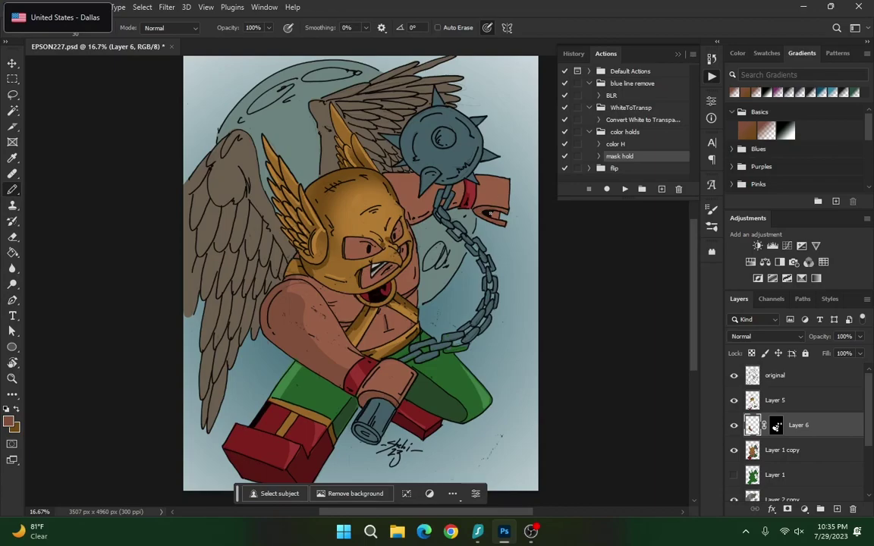
Fill a lassoed shadow along the underside of the raised arm with the darker skin brown and clear the selection
{"action": "left_click", "coordinate": [13, 96]}
{"action": "mouse_move", "coordinate": [467, 191]}
{"action": "left_mouse_down"}
{"action": "mouse_move", "coordinate": [397, 194]}
{"action": "mouse_move", "coordinate": [400, 206]}
{"action": "mouse_move", "coordinate": [442, 219]}
{"action": "mouse_move", "coordinate": [466, 193]}
{"action": "left_mouse_up"}
{"action": "left_click", "coordinate": [12, 253]}
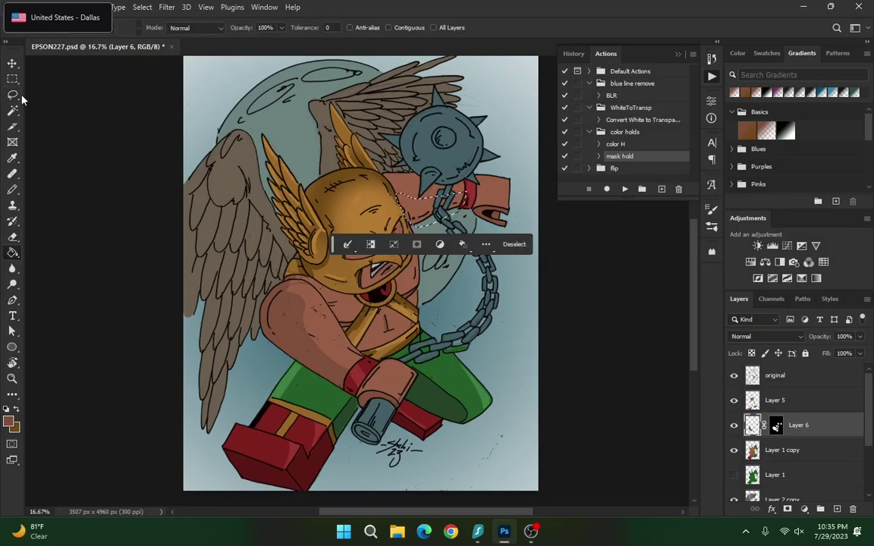
{"action": "left_click", "coordinate": [13, 96]}
{"action": "left_click", "coordinate": [12, 253]}
{"action": "left_click", "coordinate": [413, 198]}
{"action": "left_click", "coordinate": [14, 96]}
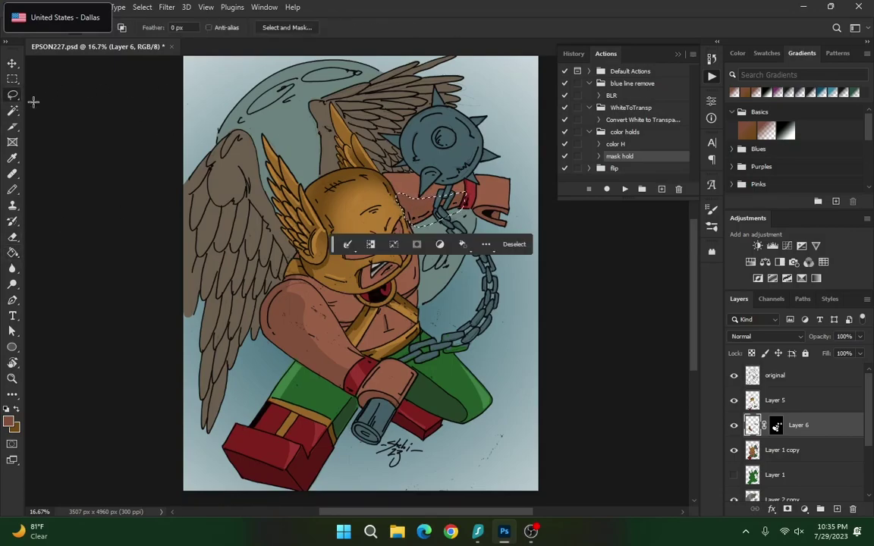
{"action": "left_click", "coordinate": [140, 133]}
Swap the foreground and background colours and set the foreground to a lighter skin tone for the Pencil
{"action": "left_click", "coordinate": [13, 193]}
{"action": "left_click", "coordinate": [16, 409]}
{"action": "left_click", "coordinate": [9, 422]}
{"action": "left_click", "coordinate": [290, 293]}
{"action": "left_click", "coordinate": [805, 166]}
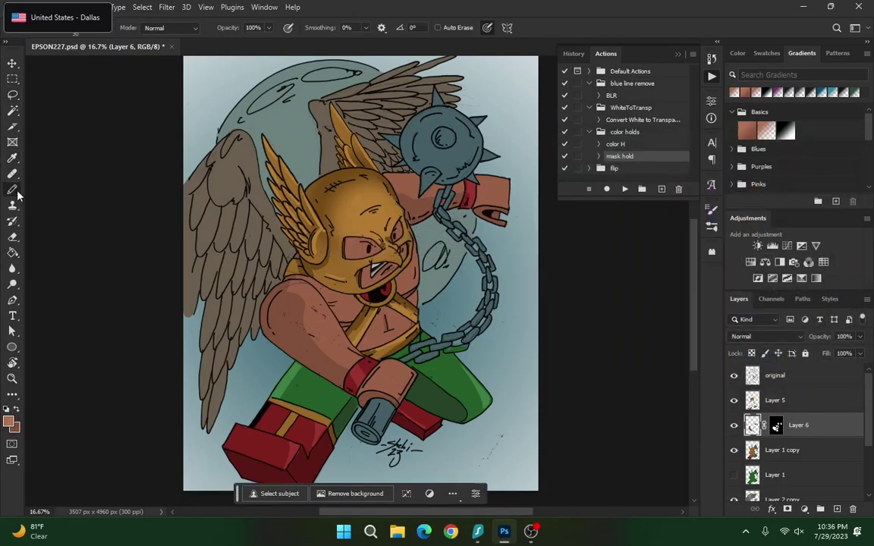
Pencil lighter skin highlights on the forward hand, forearm and shoulder
{"action": "left_click_drag", "start_coordinate": [410, 375], "coordinate": [399, 390]}
{"action": "left_click_drag", "start_coordinate": [295, 284], "coordinate": [303, 318]}
{"action": "left_click_drag", "start_coordinate": [297, 290], "coordinate": [312, 324]}
{"action": "mouse_move", "coordinate": [312, 289]}
{"action": "left_mouse_down"}
{"action": "mouse_move", "coordinate": [314, 317]}
{"action": "mouse_move", "coordinate": [304, 326]}
{"action": "left_mouse_up"}
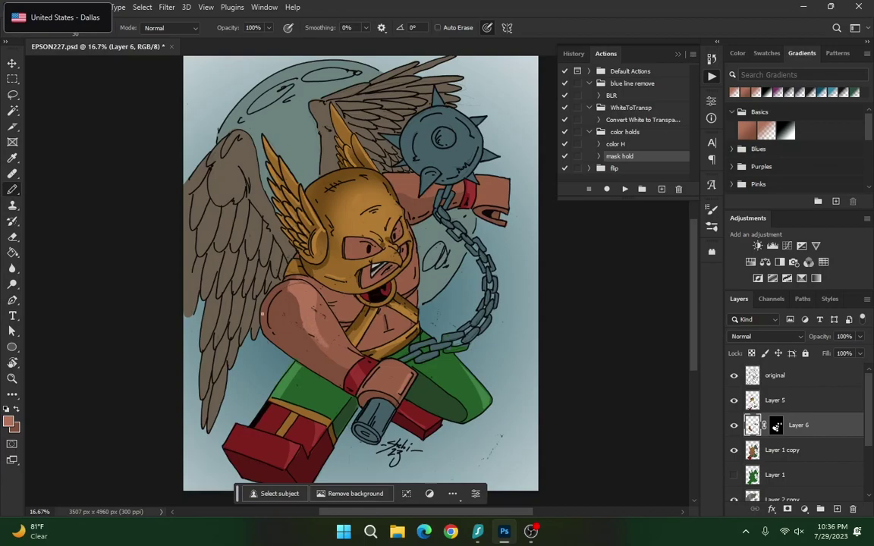
{"action": "mouse_move", "coordinate": [260, 260]}
{"action": "left_mouse_down"}
{"action": "mouse_move", "coordinate": [244, 295]}
{"action": "mouse_move", "coordinate": [265, 252]}
{"action": "left_mouse_up"}
Pencil lighter skin highlights along the raised arm and wrist, and swap the foreground and background colours
{"action": "mouse_move", "coordinate": [386, 175]}
{"action": "left_mouse_down"}
{"action": "mouse_move", "coordinate": [419, 177]}
{"action": "mouse_move", "coordinate": [388, 179]}
{"action": "mouse_move", "coordinate": [413, 183]}
{"action": "left_mouse_up"}
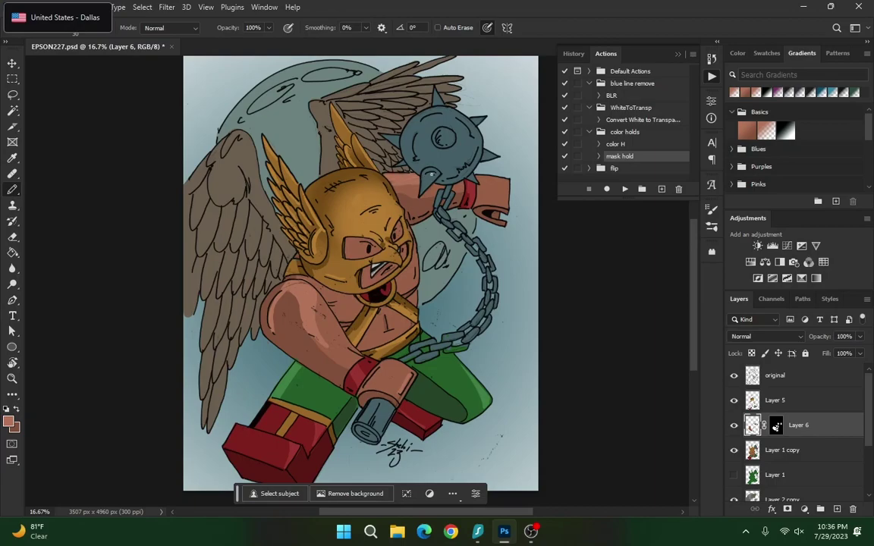
{"action": "mouse_move", "coordinate": [479, 184]}
{"action": "left_mouse_down"}
{"action": "mouse_move", "coordinate": [509, 183]}
{"action": "mouse_move", "coordinate": [491, 179]}
{"action": "left_mouse_up"}
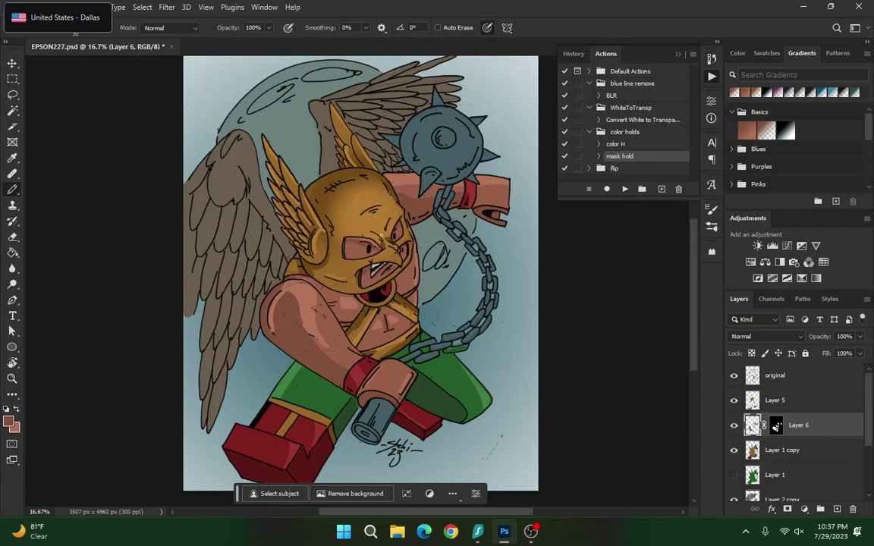
{"action": "left_click", "coordinate": [16, 410]}
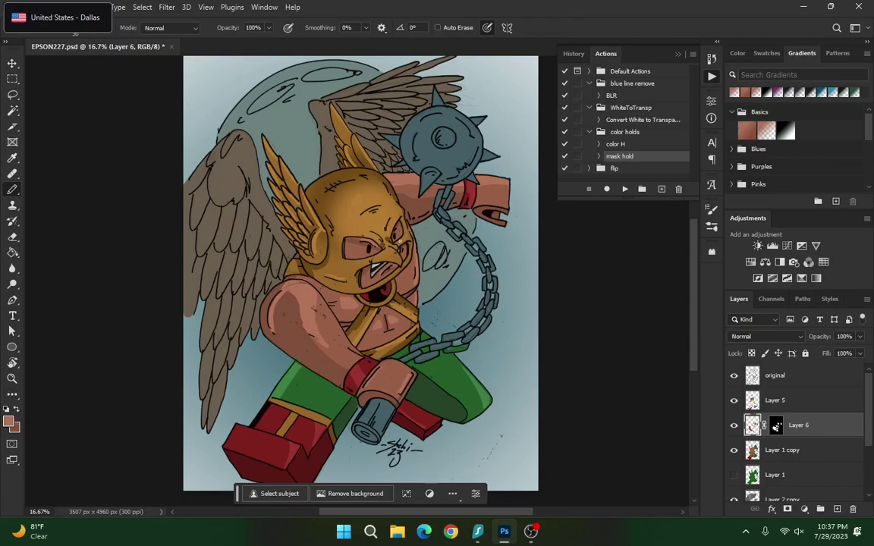
Merge Layer 5 down into Layer 6, applying the layer mask
{"action": "right_click", "coordinate": [785, 400]}
{"action": "left_click", "coordinate": [721, 400]}
{"action": "left_click", "coordinate": [389, 209]}
Select the grey metal of the mace and chain on Layer 1 copy and run the mask hold action
{"action": "key", "text": "w"}
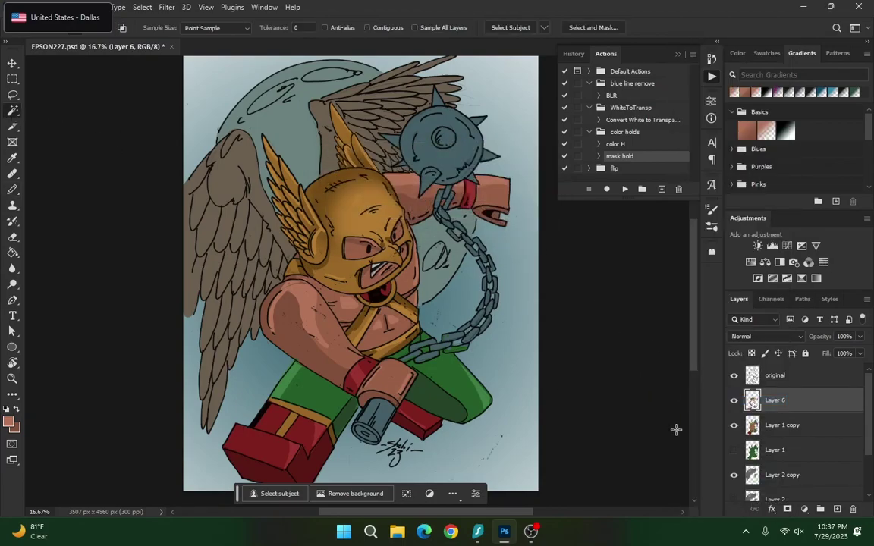
{"action": "left_click", "coordinate": [781, 425]}
{"action": "left_click", "coordinate": [342, 369]}
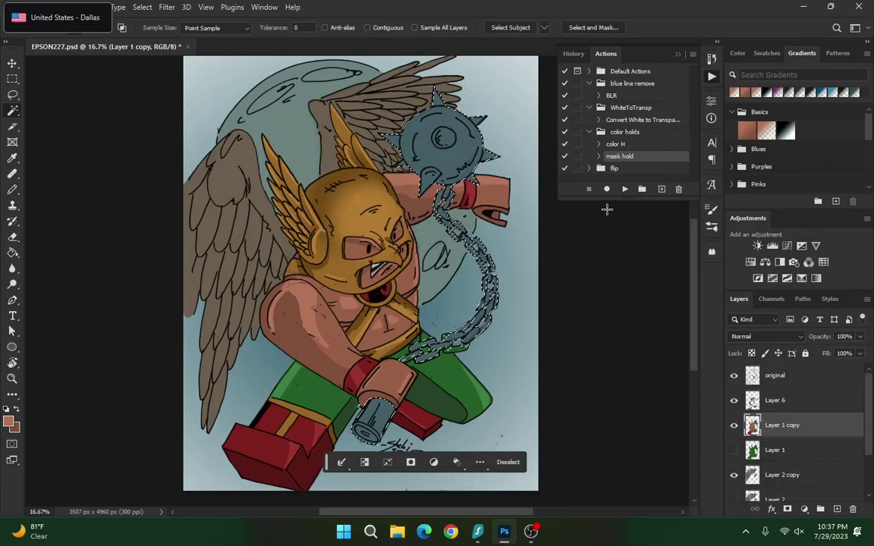
{"action": "left_click", "coordinate": [623, 189]}
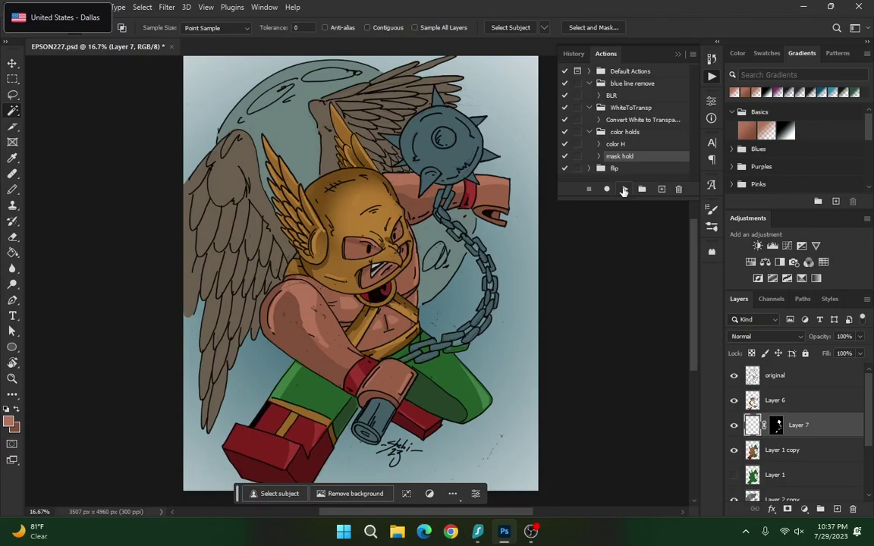
Choose a lighter blue-grey foreground colour and pencil highlights on the chain, mace handle and spiked ball
{"action": "key", "text": "i"}
{"action": "left_click", "coordinate": [7, 416]}
{"action": "left_click", "coordinate": [398, 142]}
{"action": "key", "text": "Return"}
{"action": "key", "text": "b"}
{"action": "mouse_move", "coordinate": [383, 402]}
{"action": "left_mouse_down"}
{"action": "mouse_move", "coordinate": [378, 435]}
{"action": "mouse_move", "coordinate": [386, 413]}
{"action": "left_mouse_up"}
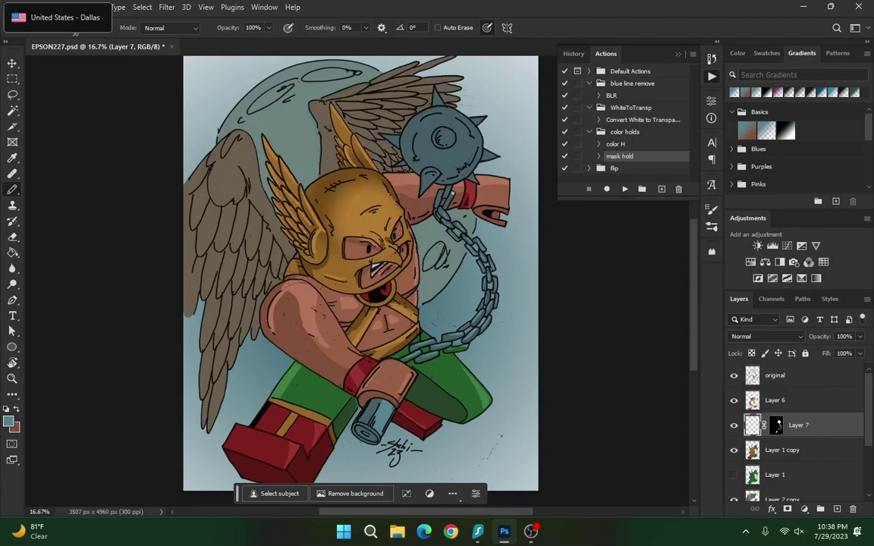
{"action": "key", "text": "ctrl+s"}
{"action": "left_click_drag", "start_coordinate": [445, 136], "coordinate": [442, 139]}
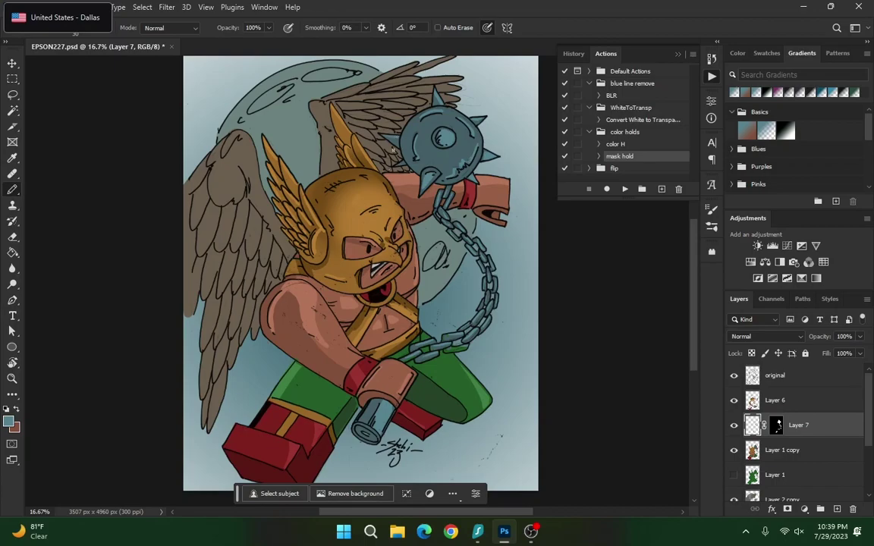
Merge Layer 6 down into Layer 7, applying the layer mask
{"action": "right_click", "coordinate": [774, 400]}
{"action": "left_click", "coordinate": [705, 400]}
{"action": "left_click", "coordinate": [494, 209]}
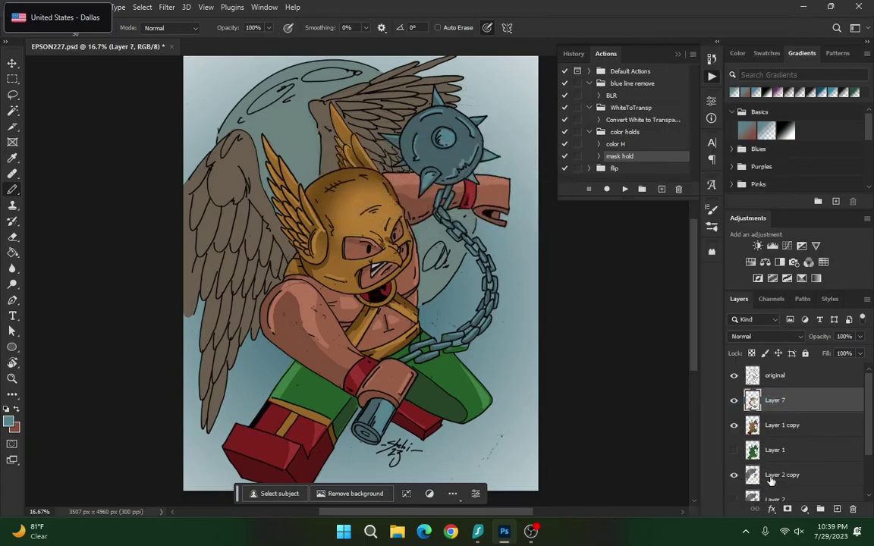
Select the brown wings on Layer 2 copy with the Magic Wand and run the mask hold action
{"action": "left_click", "coordinate": [781, 475]}
{"action": "left_click", "coordinate": [13, 110]}
{"action": "left_click", "coordinate": [394, 231]}
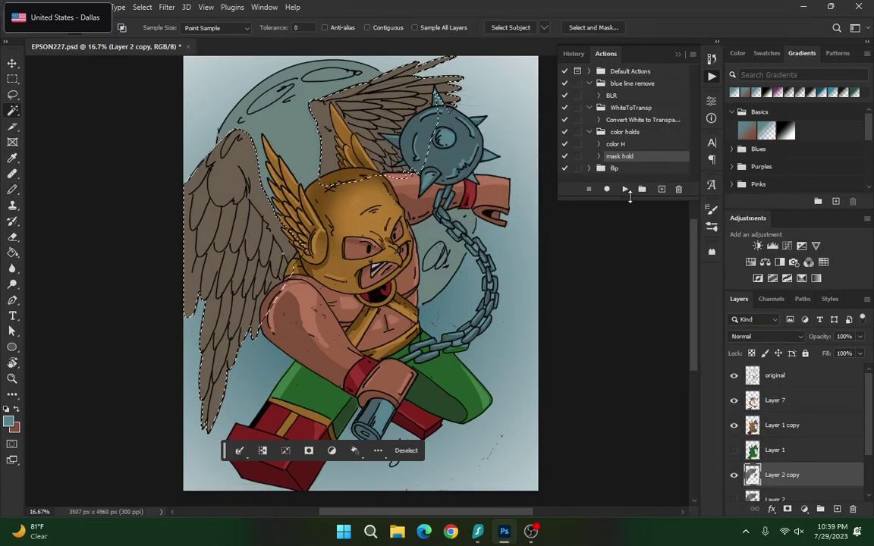
{"action": "left_click", "coordinate": [625, 189]}
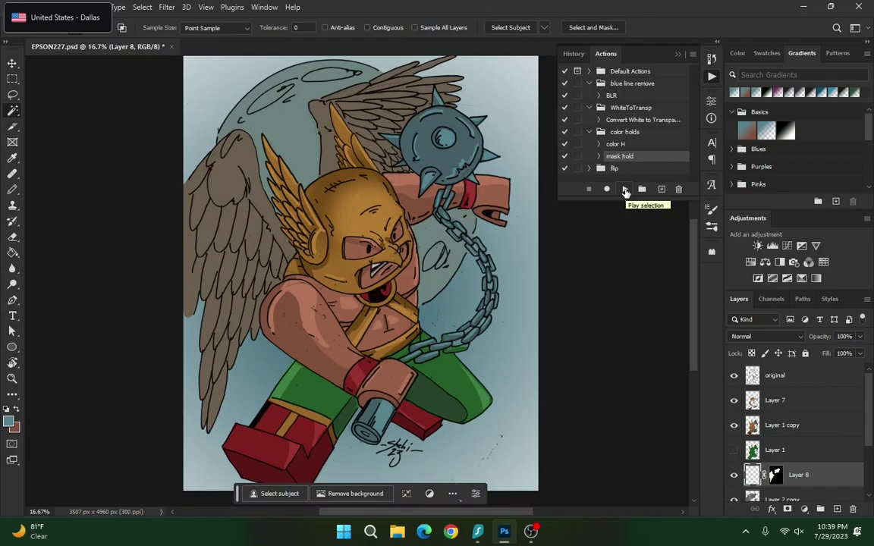
Sample the wing colour and set a lighter tan as foreground with a darker brown as background
{"action": "left_click", "coordinate": [9, 422]}
{"action": "left_click", "coordinate": [261, 210]}
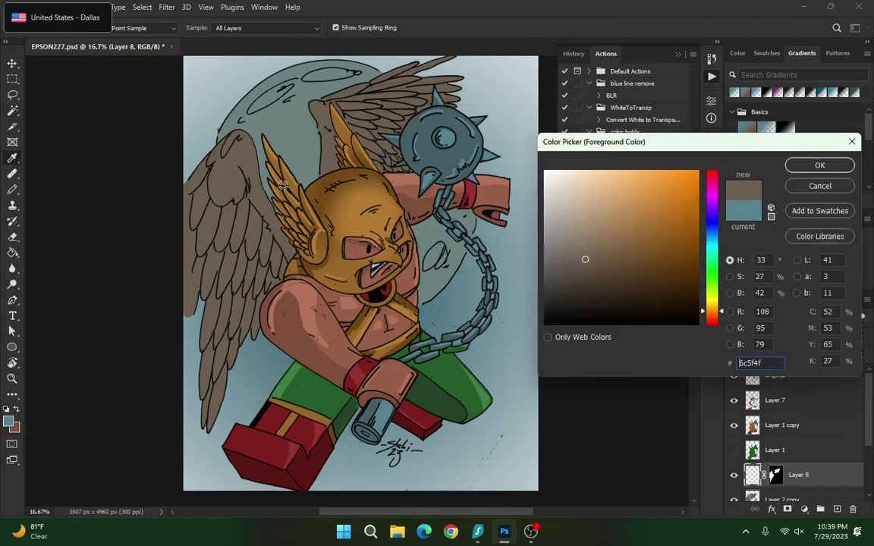
{"action": "left_click", "coordinate": [819, 165]}
{"action": "left_click", "coordinate": [8, 421]}
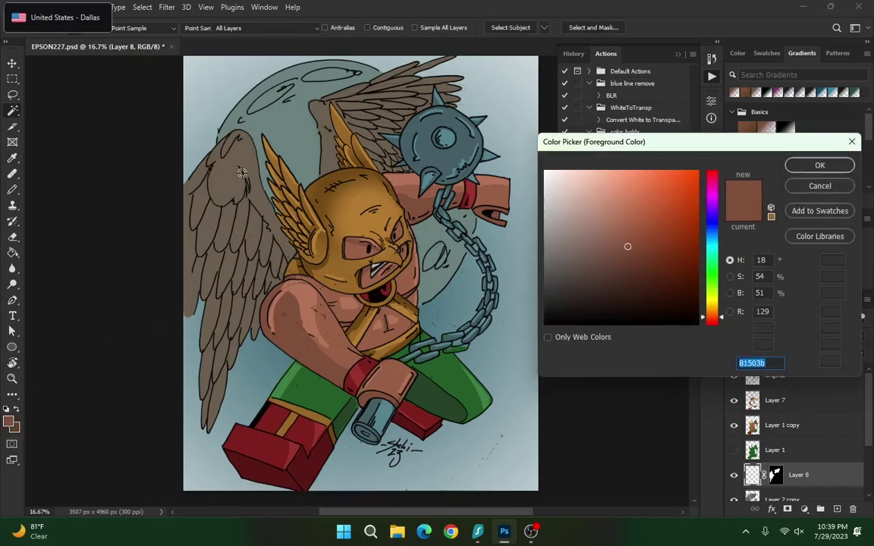
{"action": "left_click", "coordinate": [819, 165]}
Brush soft darker brown shadows over the feathers of both wings with a large brush
{"action": "left_click", "coordinate": [12, 173]}
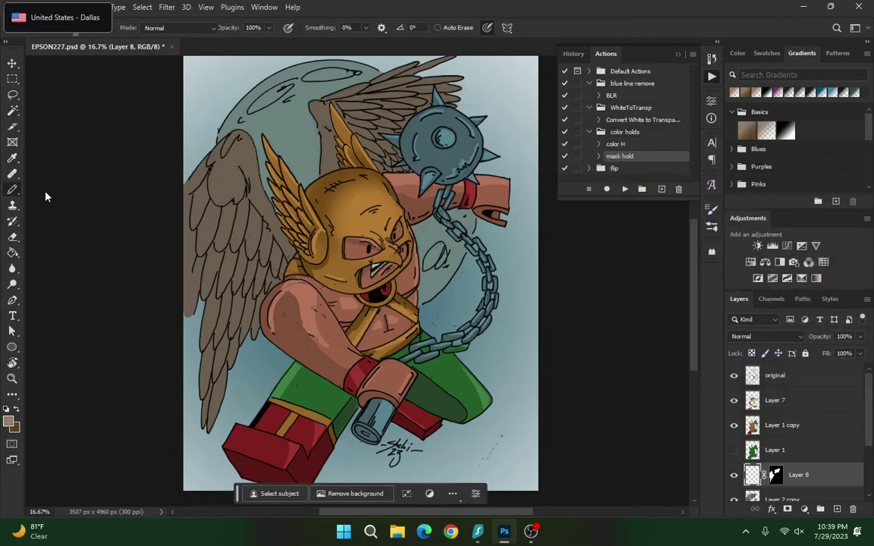
{"action": "mouse_move", "coordinate": [279, 273]}
{"action": "left_mouse_down"}
{"action": "mouse_move", "coordinate": [276, 303]}
{"action": "mouse_move", "coordinate": [226, 392]}
{"action": "left_mouse_up"}
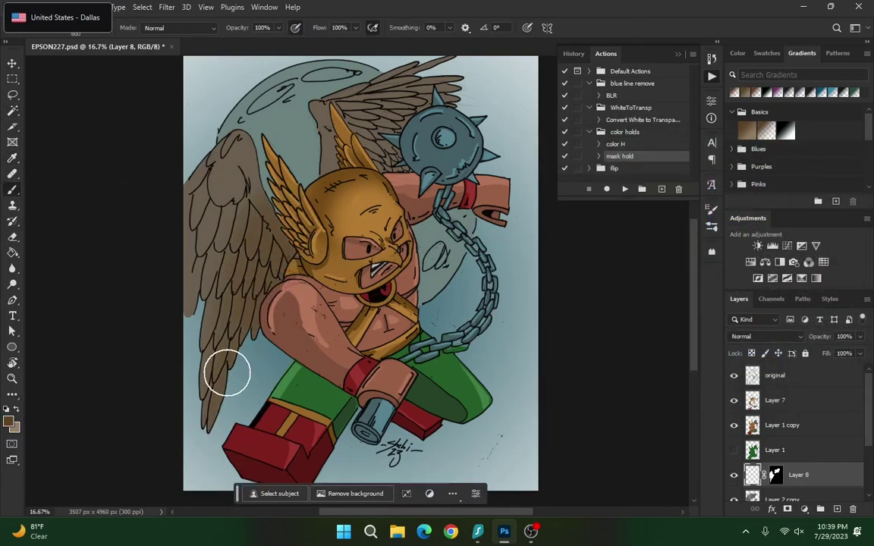
{"action": "left_click_drag", "start_coordinate": [235, 260], "coordinate": [214, 234]}
{"action": "mouse_move", "coordinate": [326, 122]}
{"action": "left_mouse_down"}
{"action": "mouse_move", "coordinate": [392, 142]}
{"action": "mouse_move", "coordinate": [343, 150]}
{"action": "mouse_move", "coordinate": [389, 108]}
{"action": "left_mouse_up"}
Swap to the lighter tan and brush soft highlights over the tops and outer feathers of both wings
{"action": "key", "text": "x"}
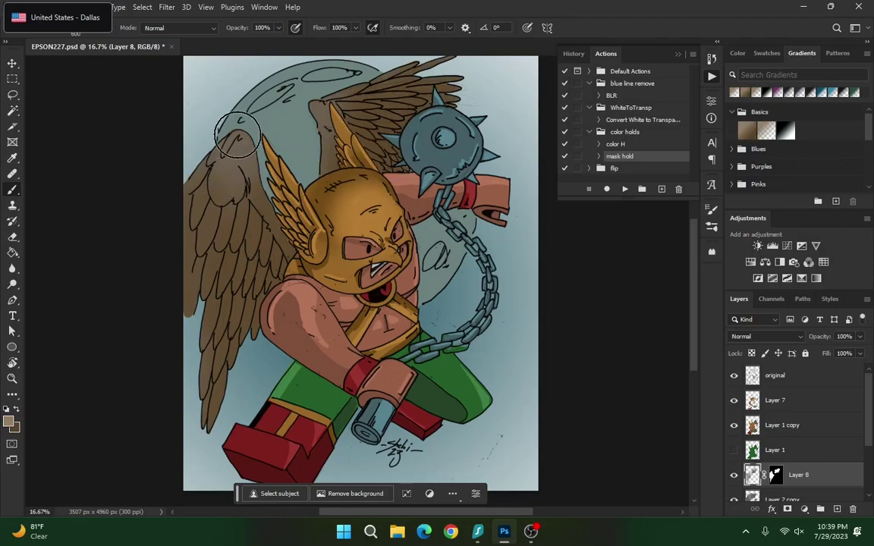
{"action": "left_click_drag", "start_coordinate": [216, 121], "coordinate": [220, 169]}
{"action": "mouse_move", "coordinate": [188, 207]}
{"action": "left_mouse_down"}
{"action": "mouse_move", "coordinate": [224, 252]}
{"action": "mouse_move", "coordinate": [215, 405]}
{"action": "left_mouse_up"}
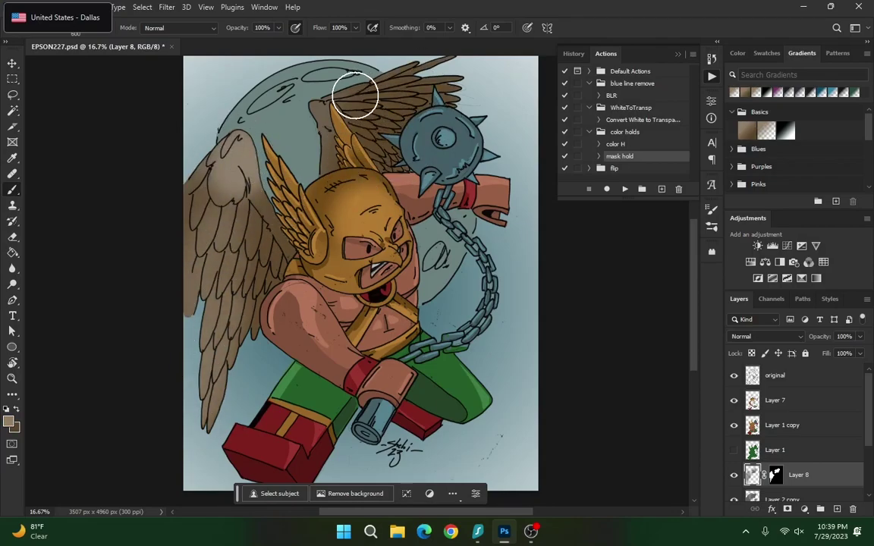
{"action": "mouse_move", "coordinate": [355, 98]}
{"action": "left_mouse_down"}
{"action": "mouse_move", "coordinate": [392, 85]}
{"action": "mouse_move", "coordinate": [405, 112]}
{"action": "left_mouse_up"}
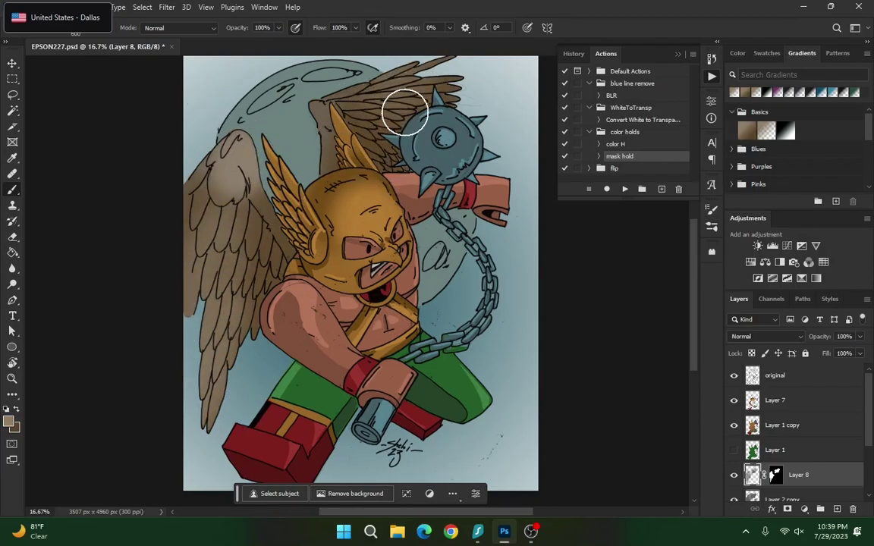
Pencil crisp dark brown shadows and lighter tan highlights on the wing joint and along the feathers
{"action": "right_click", "coordinate": [12, 189]}
{"action": "left_click", "coordinate": [53, 183]}
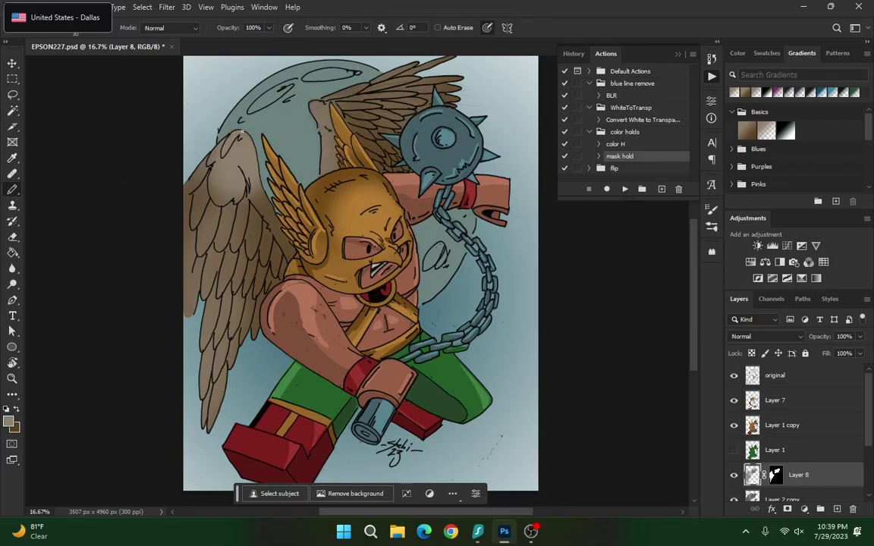
{"action": "key", "text": "x"}
{"action": "left_click_drag", "start_coordinate": [239, 166], "coordinate": [249, 203]}
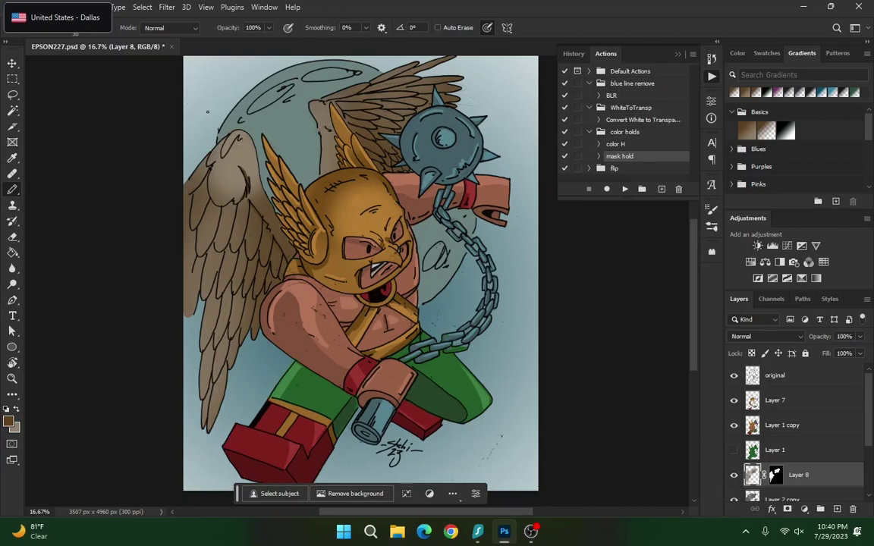
{"action": "mouse_move", "coordinate": [207, 175]}
{"action": "left_mouse_down"}
{"action": "mouse_move", "coordinate": [216, 207]}
{"action": "mouse_move", "coordinate": [204, 179]}
{"action": "left_mouse_up"}
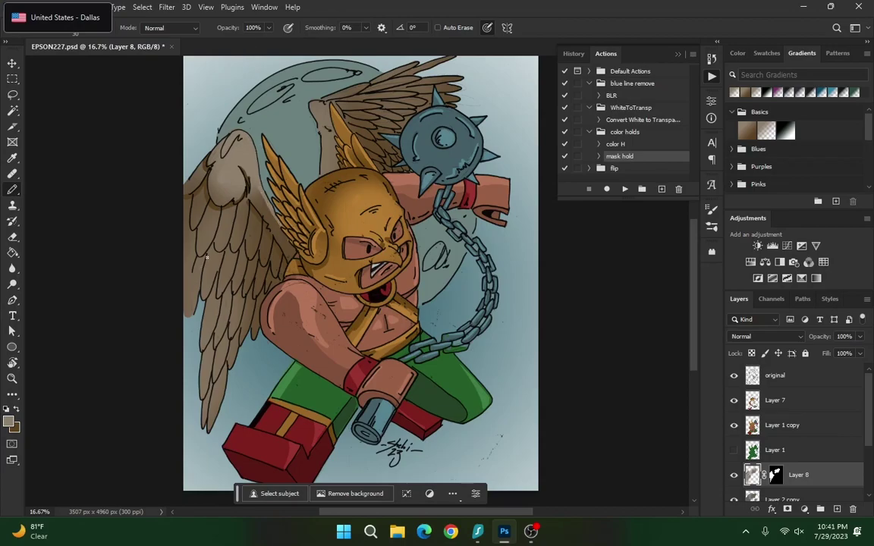
{"action": "left_click_drag", "start_coordinate": [205, 320], "coordinate": [202, 346]}
{"action": "left_click_drag", "start_coordinate": [213, 394], "coordinate": [208, 433]}
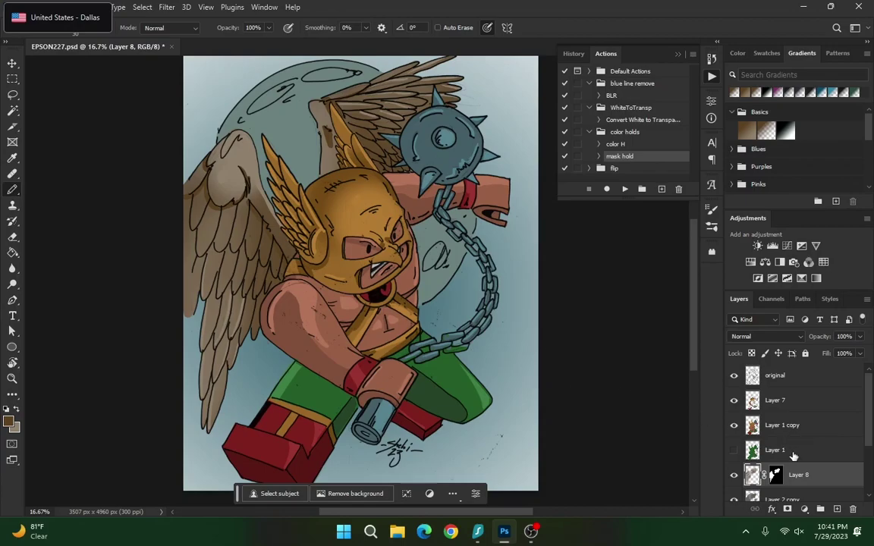
Select the moon on Layer 2 copy with the Magic Wand and run the mask hold action
{"action": "scroll", "coordinate": [864, 417], "scroll_direction": "down", "scroll_amount": 3}
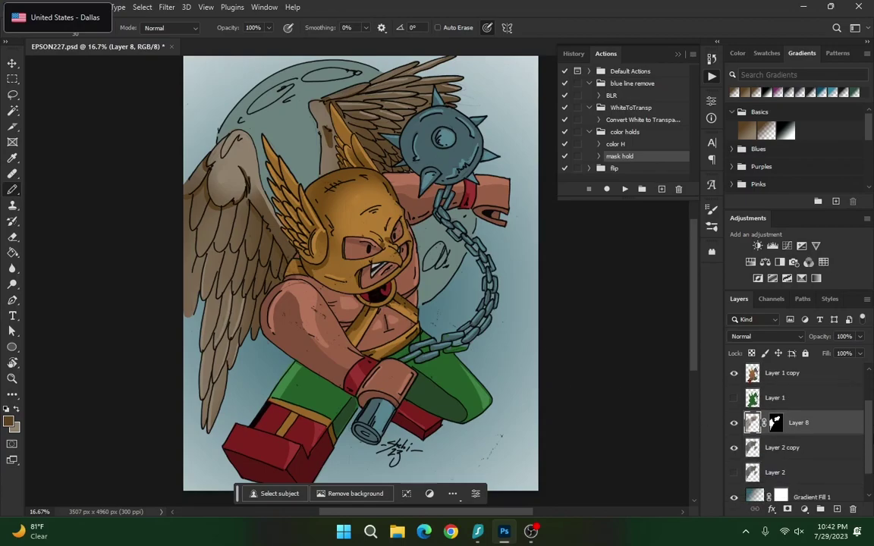
{"action": "left_click", "coordinate": [804, 414]}
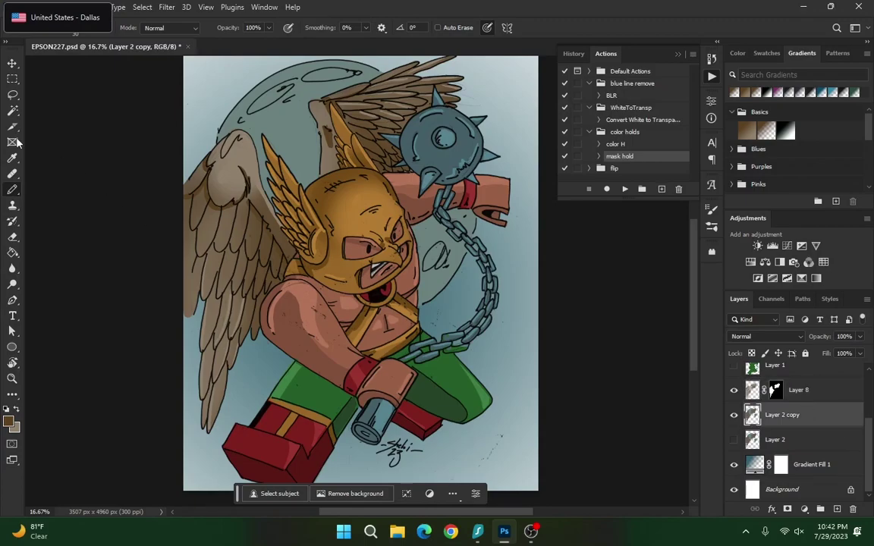
{"action": "key", "text": "w"}
{"action": "left_click", "coordinate": [623, 189]}
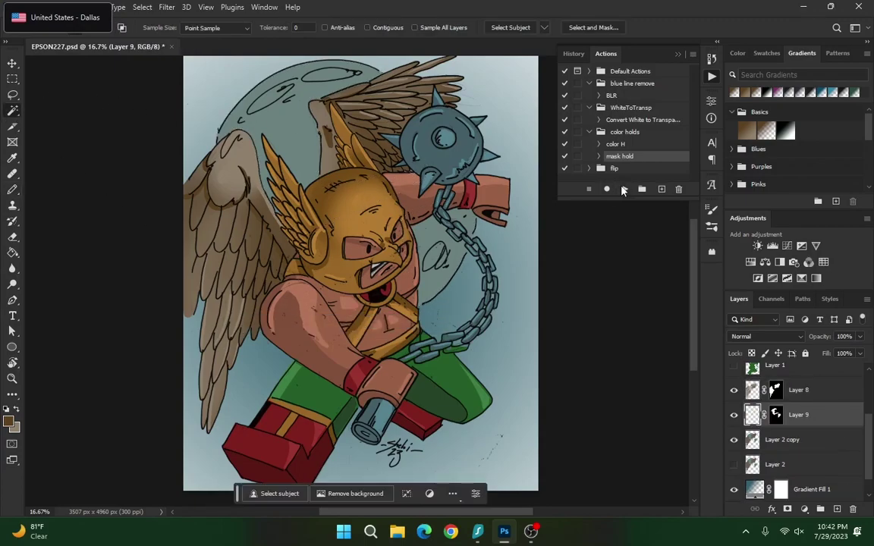
Sample the moon's colour and set a dark grey-green foreground with a lighter grey-green background
{"action": "left_click", "coordinate": [9, 421]}
{"action": "left_click", "coordinate": [297, 158]}
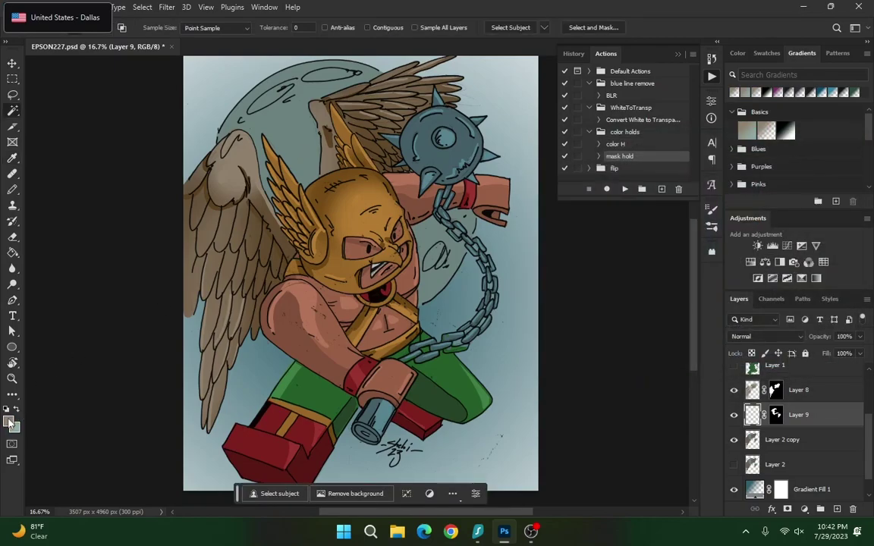
{"action": "left_click", "coordinate": [433, 259]}
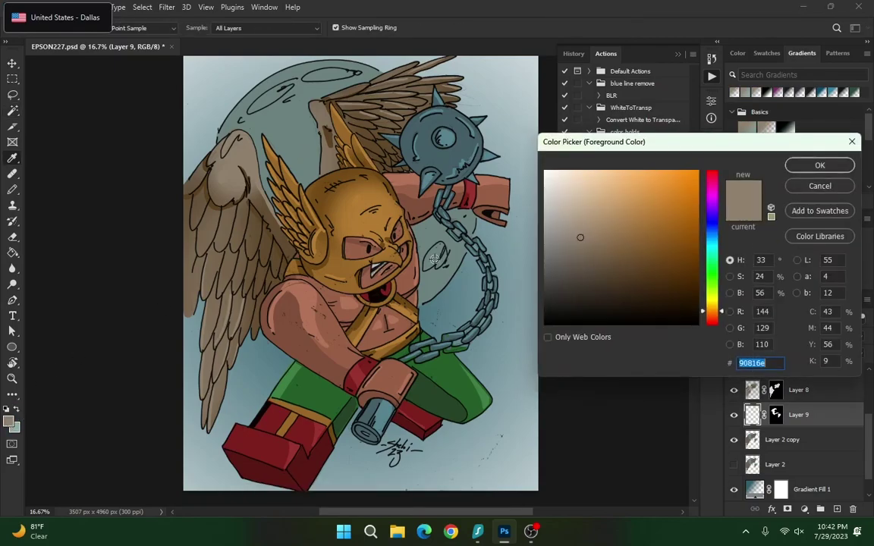
{"action": "left_click", "coordinate": [427, 237]}
{"action": "left_click", "coordinate": [557, 262]}
{"action": "left_click", "coordinate": [810, 165]}
Pencil dark grey-green shading into the moon's craters
{"action": "left_click", "coordinate": [13, 189]}
{"action": "left_click_drag", "start_coordinate": [427, 266], "coordinate": [444, 252]}
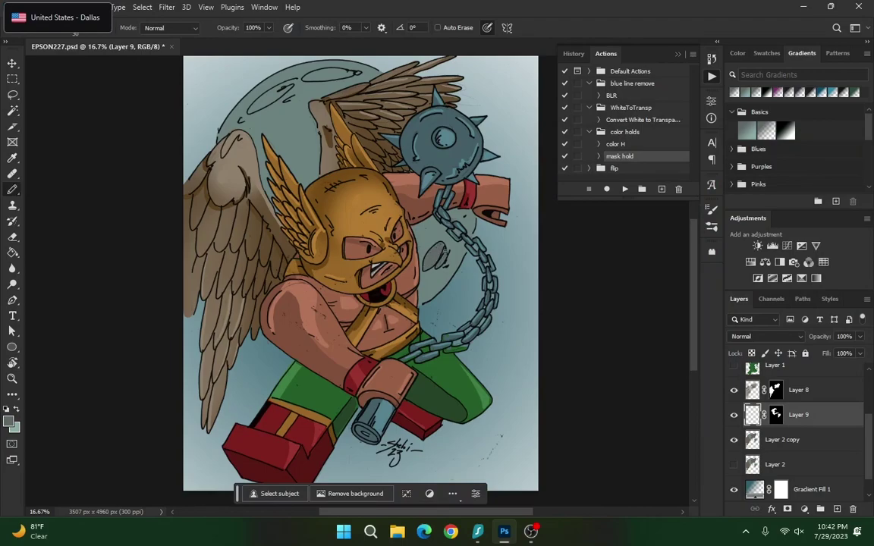
{"action": "mouse_move", "coordinate": [251, 109]}
{"action": "left_mouse_down"}
{"action": "mouse_move", "coordinate": [291, 85]}
{"action": "mouse_move", "coordinate": [258, 101]}
{"action": "left_mouse_up"}
{"action": "mouse_move", "coordinate": [320, 72]}
{"action": "left_mouse_down"}
{"action": "mouse_move", "coordinate": [357, 75]}
{"action": "mouse_move", "coordinate": [326, 75]}
{"action": "mouse_move", "coordinate": [345, 71]}
{"action": "left_mouse_up"}
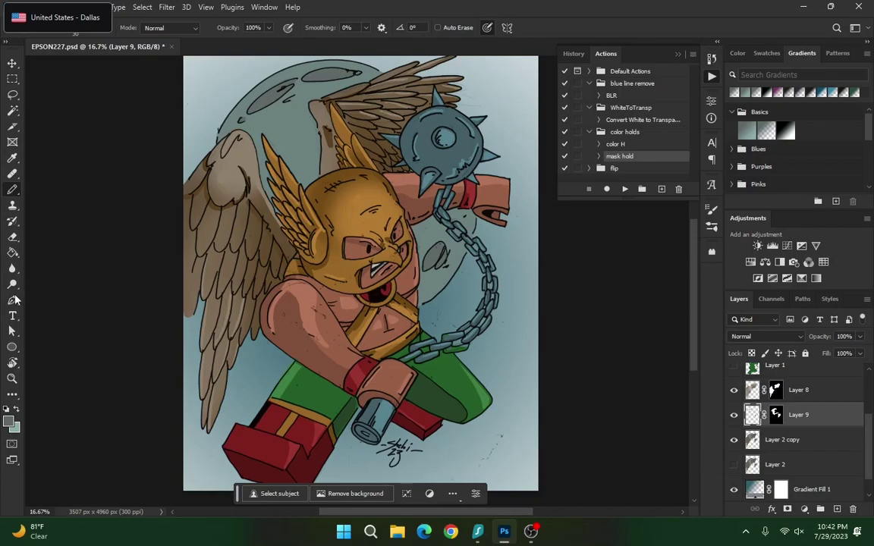
Shade the moon with a classic radial gradient from light grey-green to transparent
{"action": "right_click", "coordinate": [12, 252]}
{"action": "left_click", "coordinate": [53, 257]}
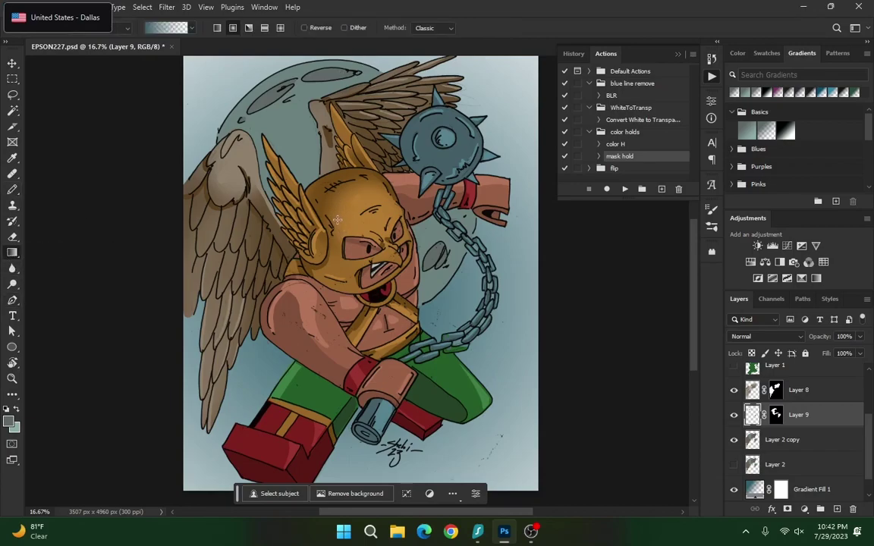
{"action": "left_click", "coordinate": [119, 49]}
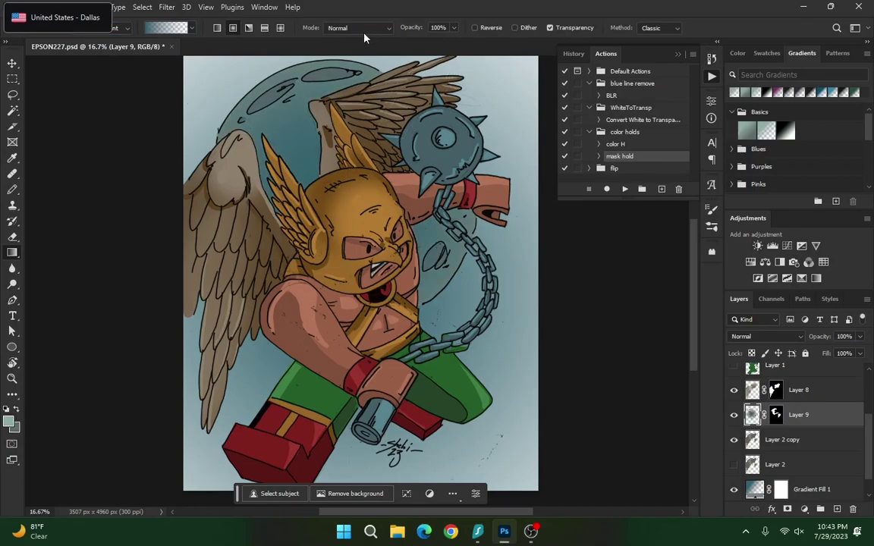
{"action": "left_click", "coordinate": [193, 27]}
{"action": "left_click_drag", "start_coordinate": [328, 188], "coordinate": [388, 61]}
{"action": "left_click", "coordinate": [15, 96]}
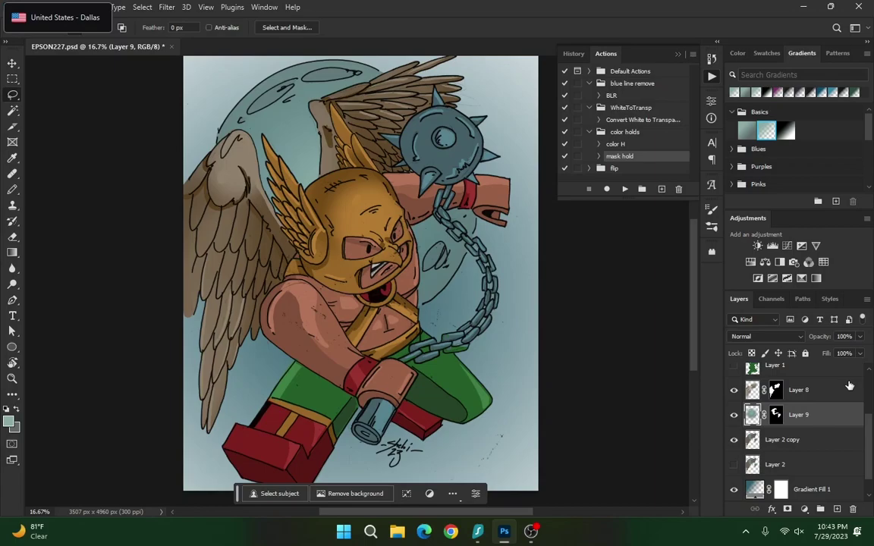
Merge Layer 8 down into Layer 9, applying the layer mask
{"action": "right_click", "coordinate": [789, 390]}
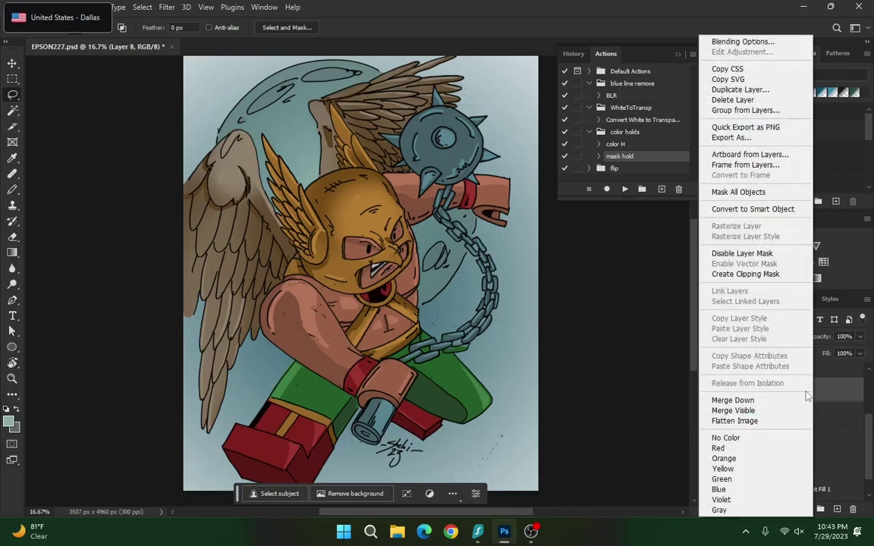
{"action": "left_click", "coordinate": [652, 346]}
{"action": "left_click", "coordinate": [388, 209]}
{"action": "scroll", "coordinate": [796, 407], "scroll_direction": "up", "scroll_amount": 2}
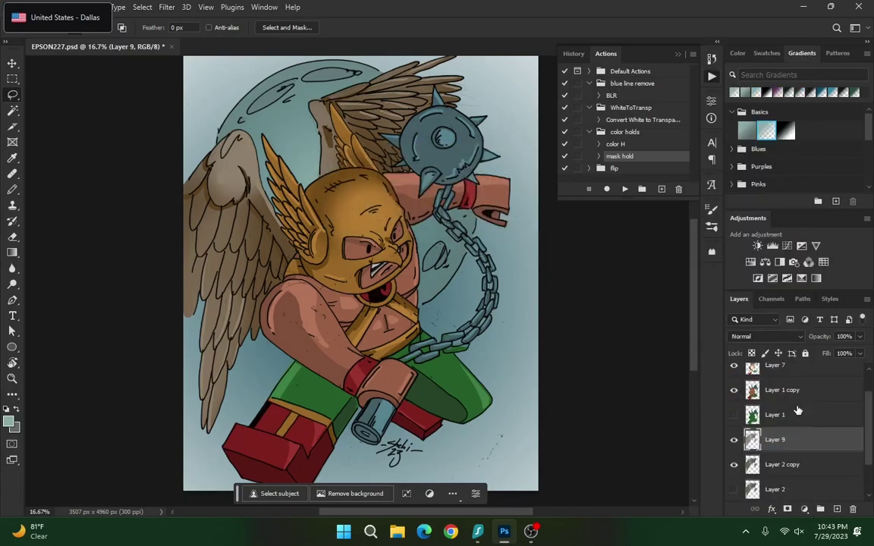
Pencil small initials in the dark grey-green colour beside the existing signature on the original layer
{"action": "scroll", "coordinate": [796, 407], "scroll_direction": "up", "scroll_amount": 1}
{"action": "left_click", "coordinate": [806, 376]}
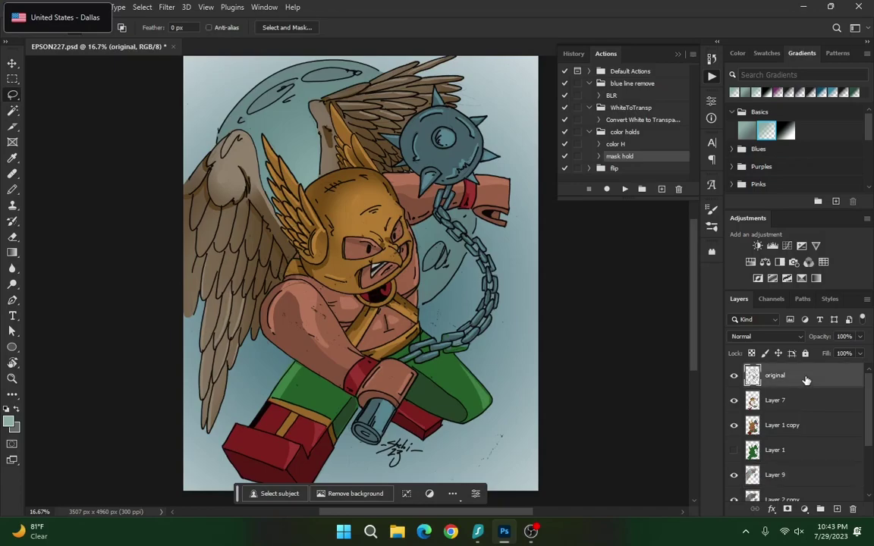
{"action": "left_click", "coordinate": [17, 410]}
{"action": "left_click", "coordinate": [13, 189]}
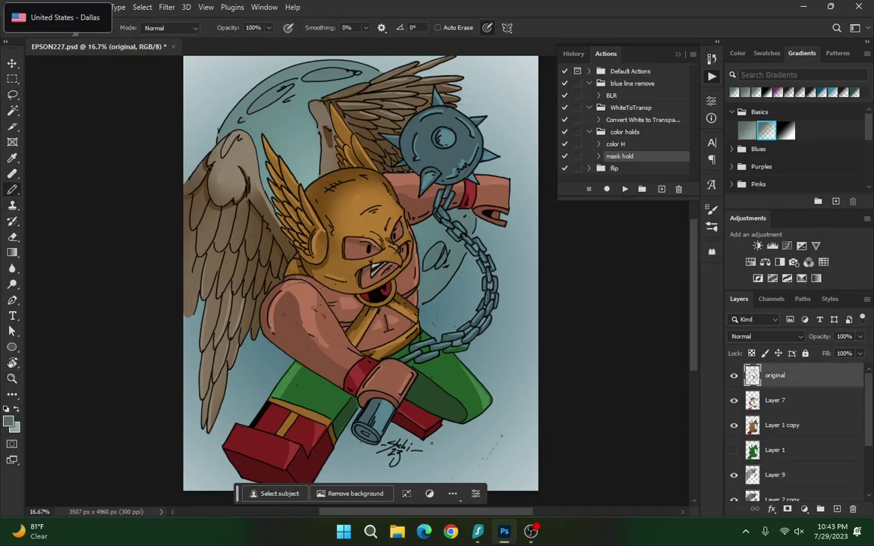
{"action": "left_click_drag", "start_coordinate": [428, 459], "coordinate": [441, 450]}
Save the document and merge all visible layers into the Background
{"action": "left_click", "coordinate": [32, 11]}
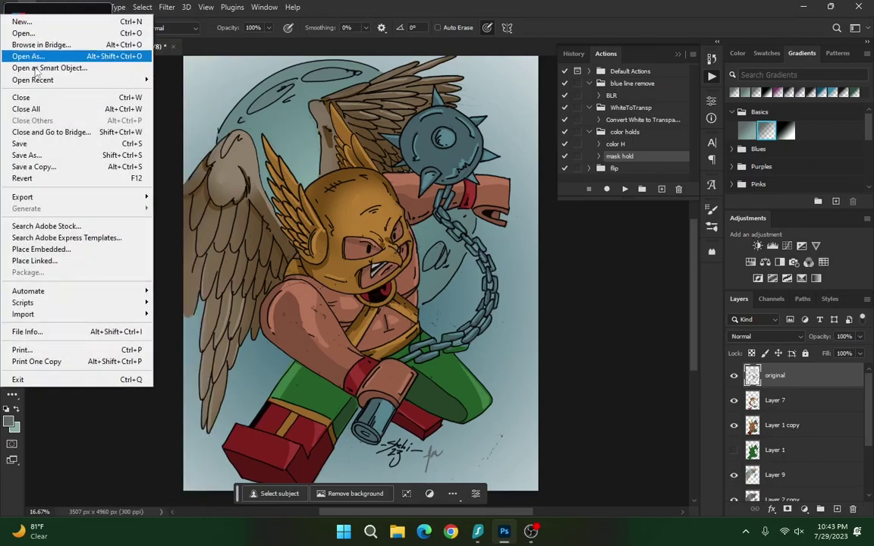
{"action": "left_click", "coordinate": [47, 144]}
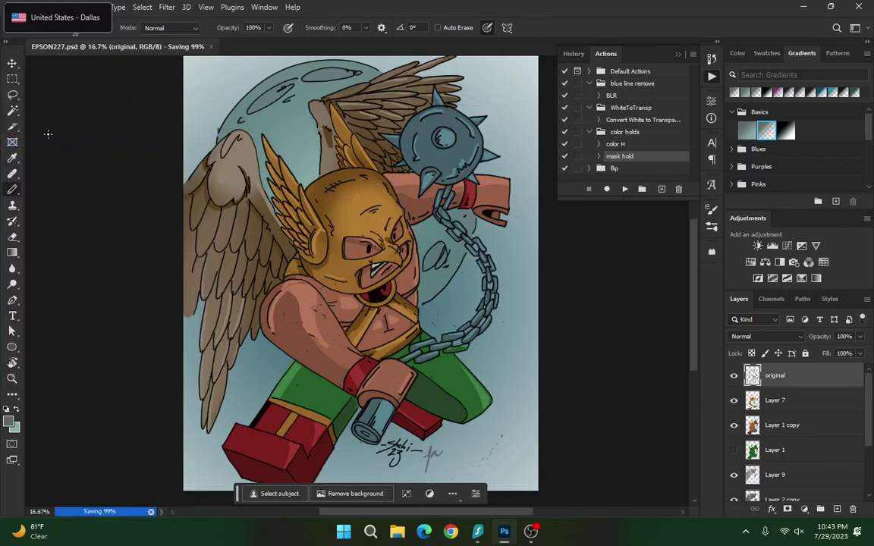
{"action": "right_click", "coordinate": [785, 379]}
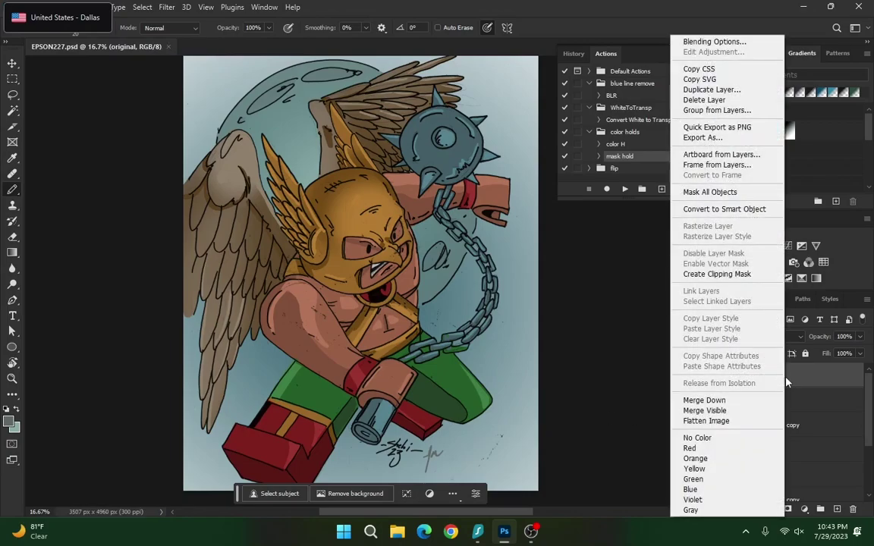
{"action": "left_click", "coordinate": [753, 409]}
Brighten the merged artwork's midtones with Curves, raising the upper midtones slightly and adding a point at input 117, output 123
{"action": "left_click", "coordinate": [63, 7]}
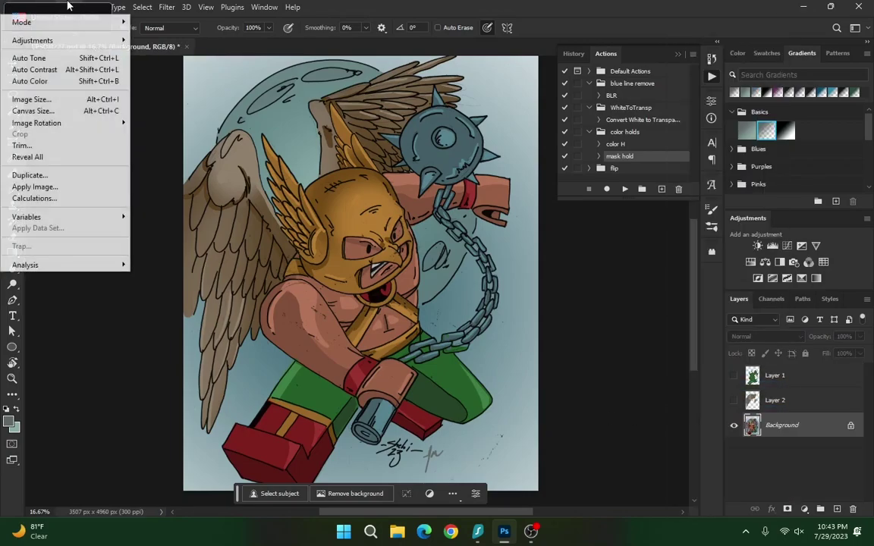
{"action": "mouse_move", "coordinate": [91, 40]}
{"action": "left_click", "coordinate": [152, 63]}
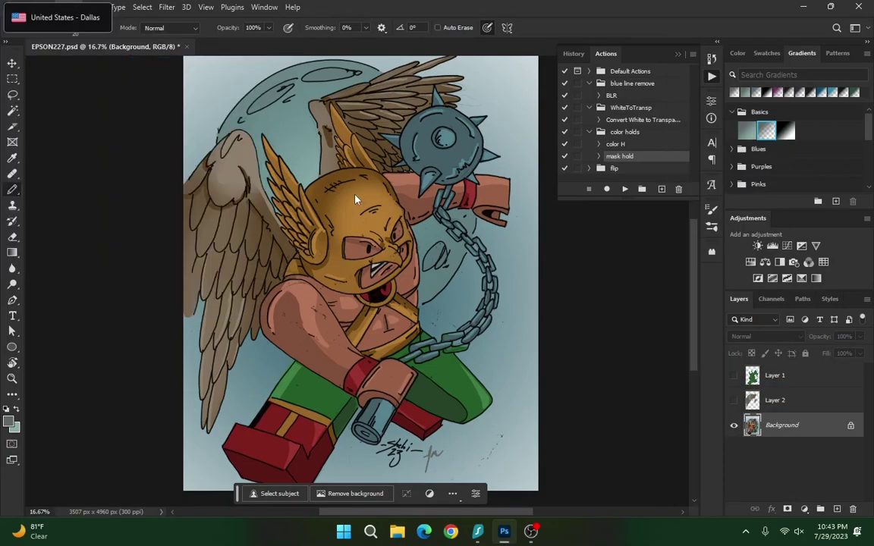
{"action": "left_click_drag", "start_coordinate": [585, 361], "coordinate": [583, 350]}
{"action": "left_click", "coordinate": [571, 367]}
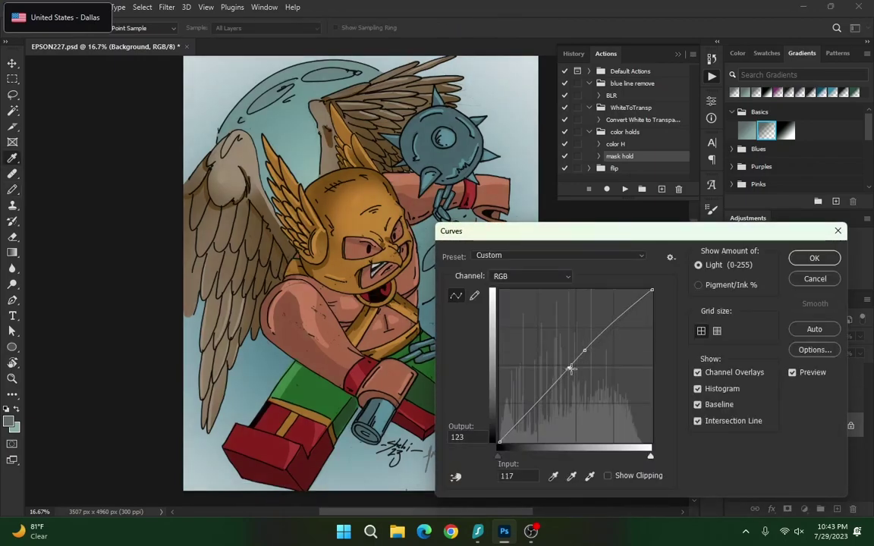
{"action": "key", "text": "Return"}
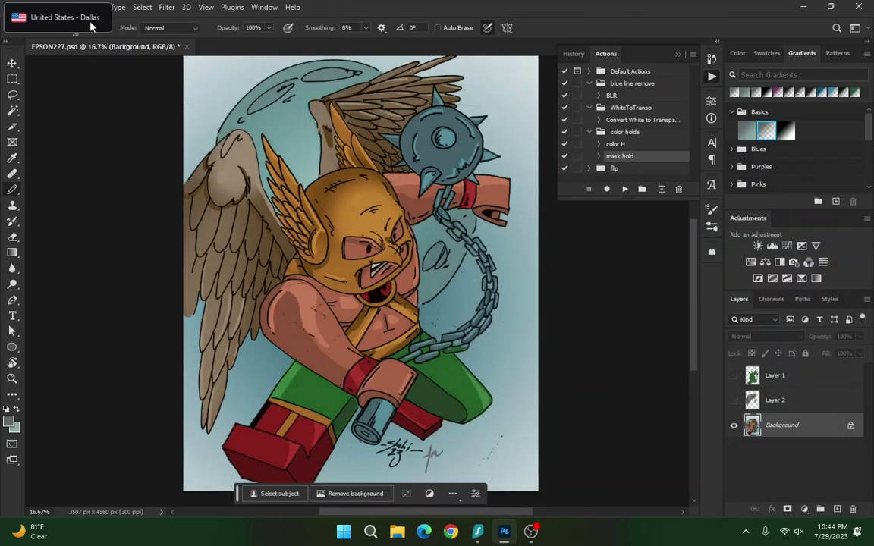
Increase the brightness of the merged Background artwork slightly with a Brightness/Contrast adjustment
{"action": "left_click", "coordinate": [62, 7]}
{"action": "mouse_move", "coordinate": [64, 44]}
{"action": "left_click", "coordinate": [173, 40]}
{"action": "left_click_drag", "start_coordinate": [493, 292], "coordinate": [503, 292]}
{"action": "key", "text": "Return"}
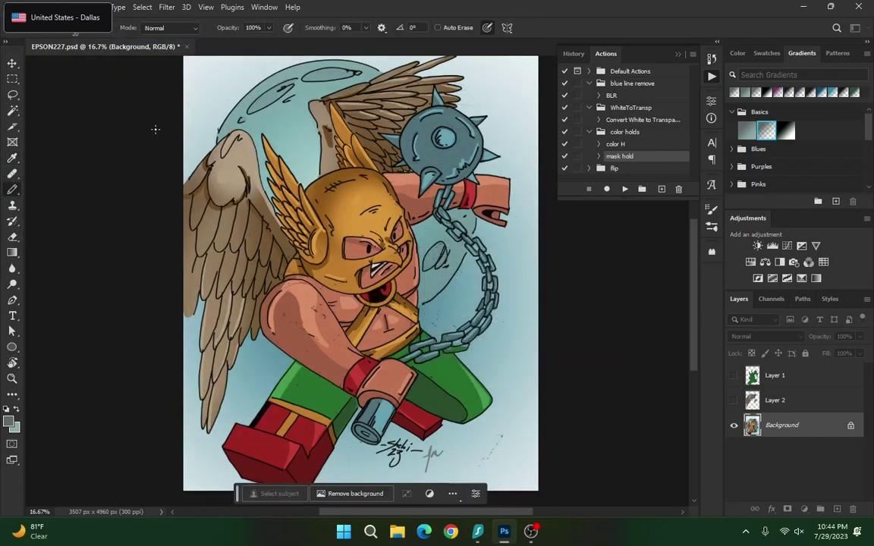
Export the artwork as a 3507 x 4960 px JPG at quality 6, named lego.hawkman, in the colord folder
{"action": "left_click", "coordinate": [32, 7]}
{"action": "mouse_move", "coordinate": [13, 6]}
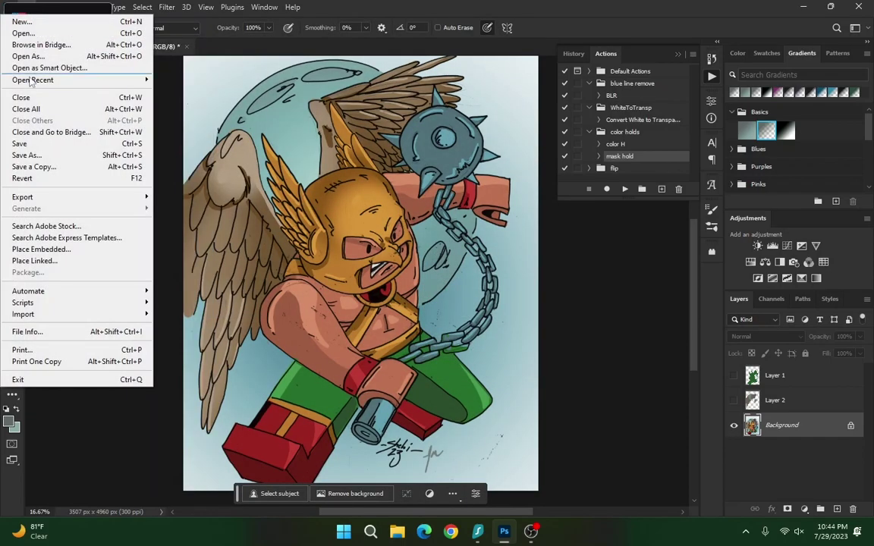
{"action": "mouse_move", "coordinate": [46, 195]}
{"action": "left_click", "coordinate": [162, 214]}
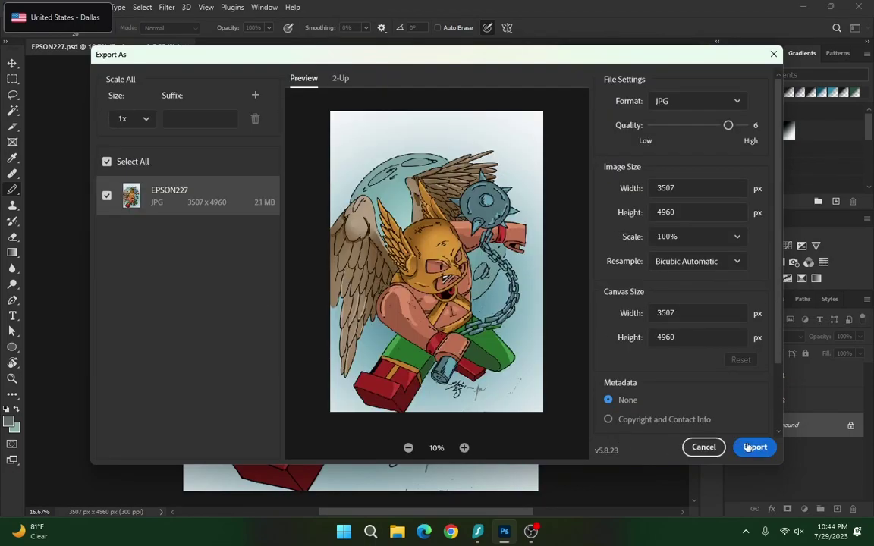
{"action": "left_click", "coordinate": [747, 448]}
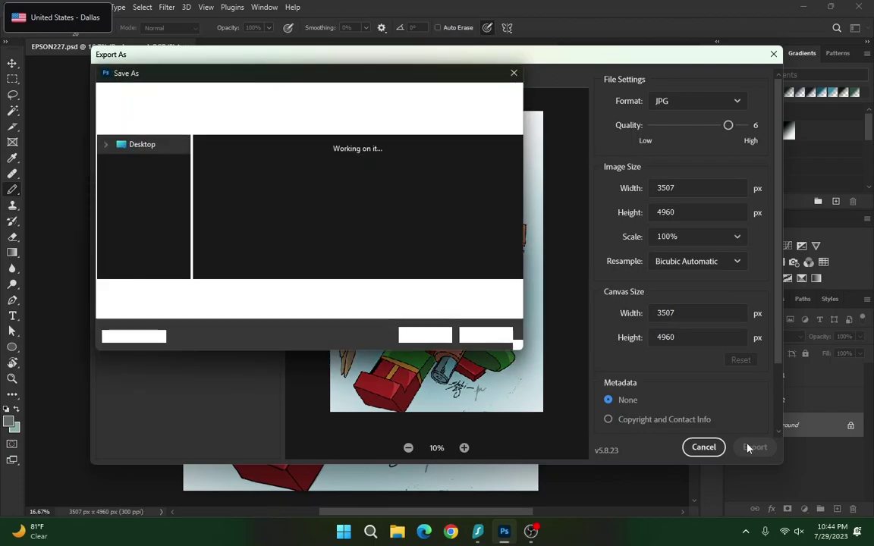
{"action": "type", "text": "lego.hawkman"}
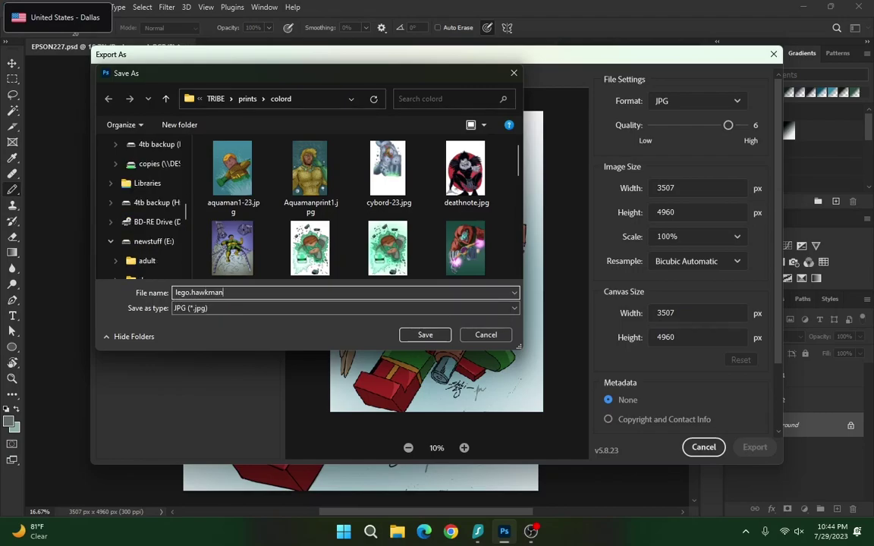
{"action": "key", "text": "Return"}
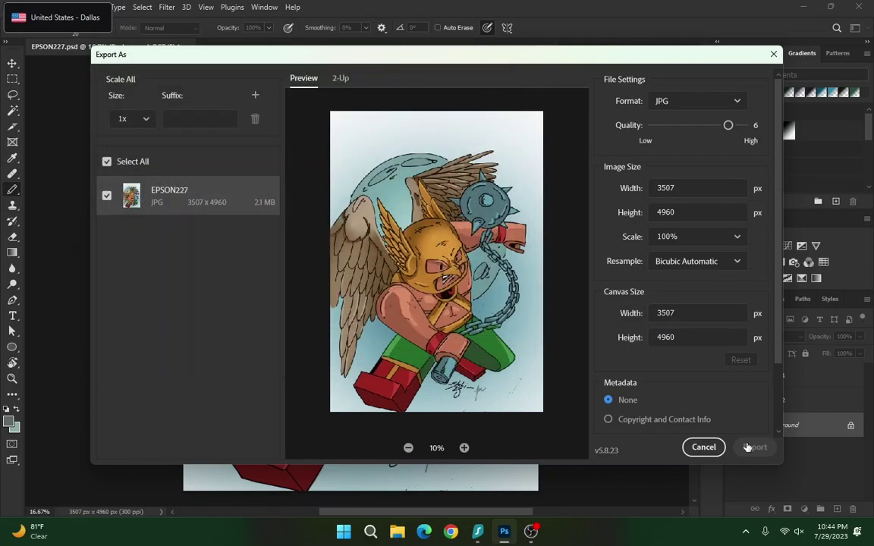